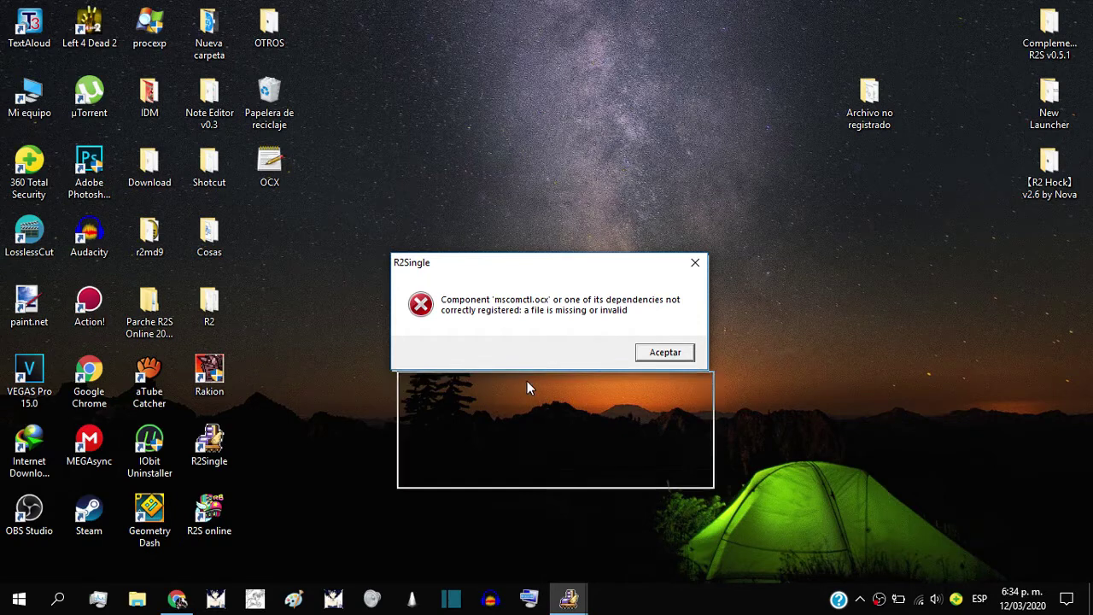
Step: Separate the overlapping R2Single error messages about mswinsck.ocx and mscomctl.ocx and dismiss both of them
{"action": "left_click_drag", "start_coordinate": [533, 270], "coordinate": [533, 219]}
{"action": "left_click", "coordinate": [433, 383]}
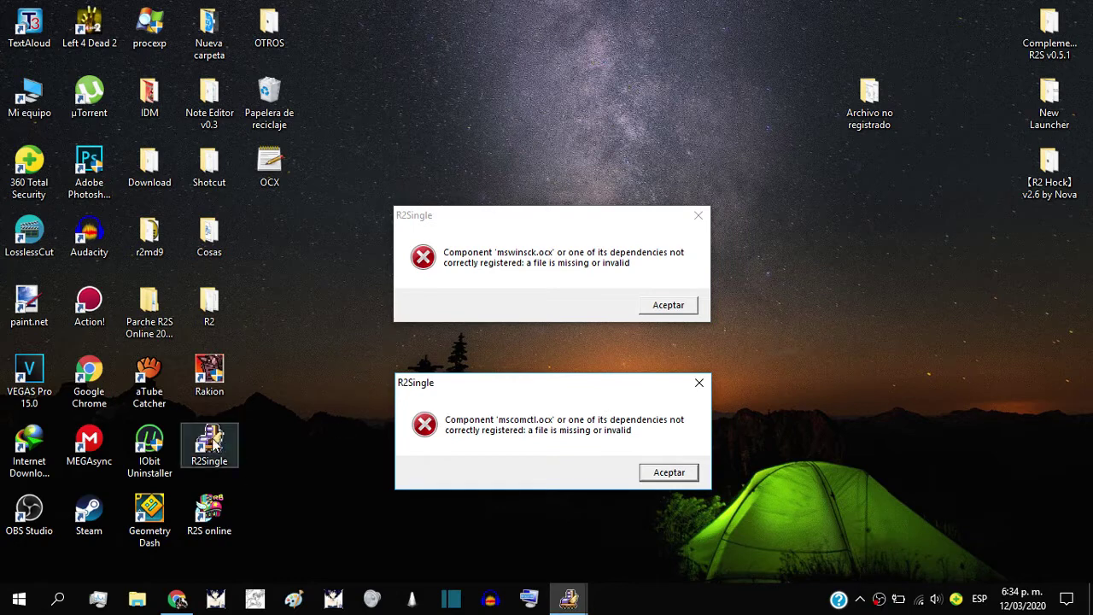
{"action": "left_click", "coordinate": [209, 517]}
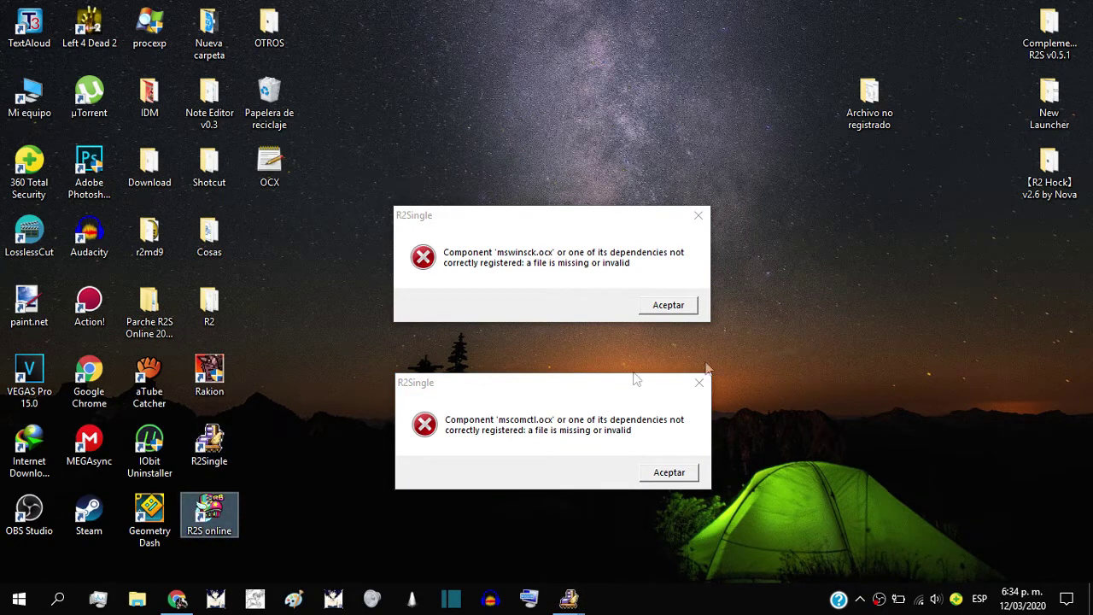
{"action": "left_click", "coordinate": [564, 237]}
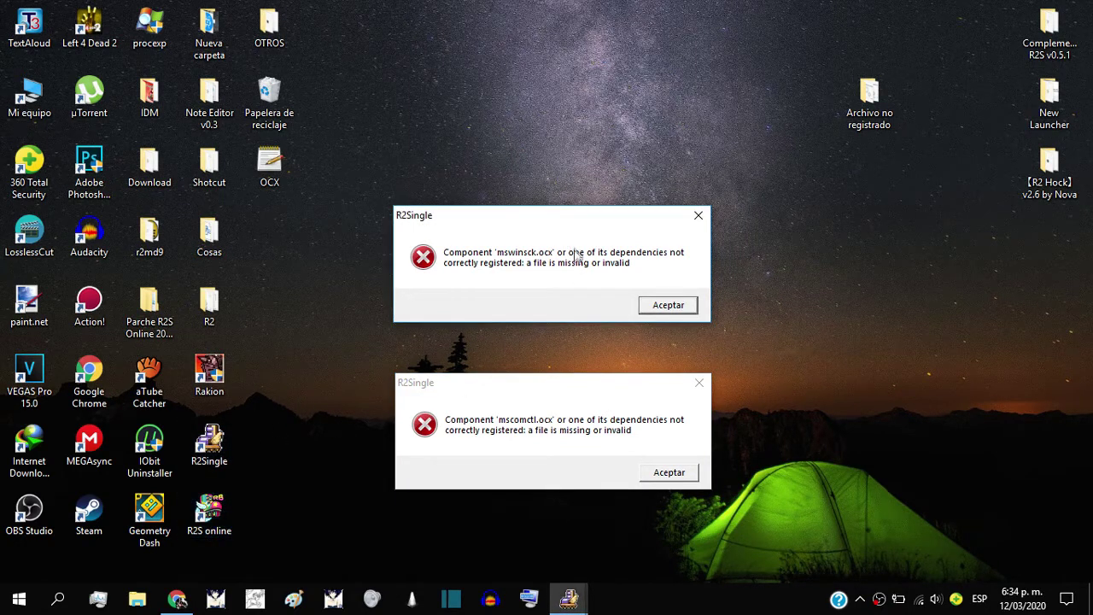
{"action": "left_click", "coordinate": [646, 308]}
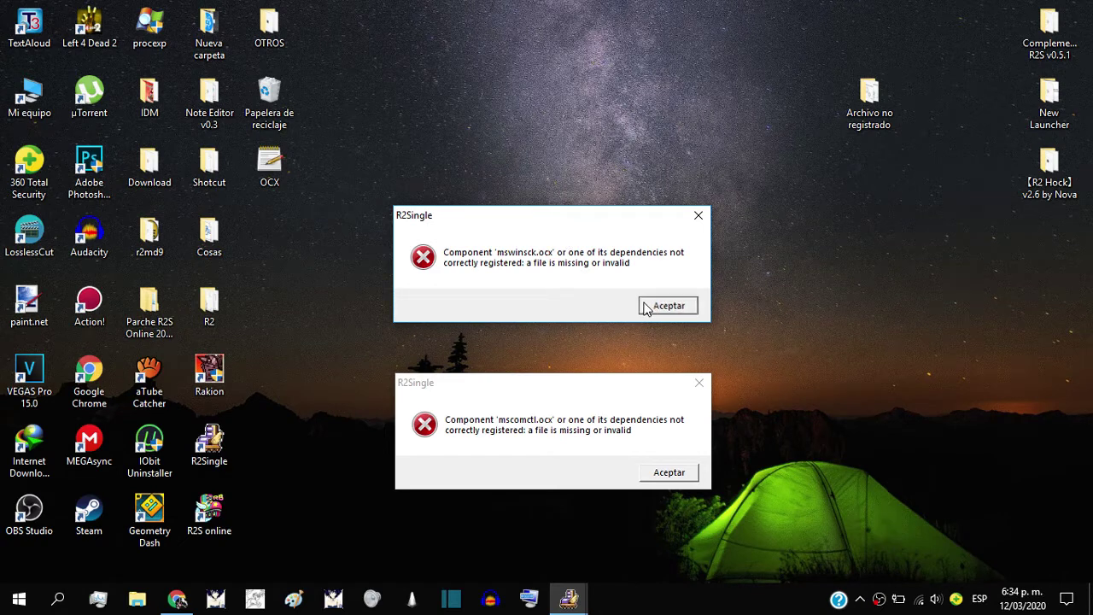
{"action": "left_click", "coordinate": [658, 475]}
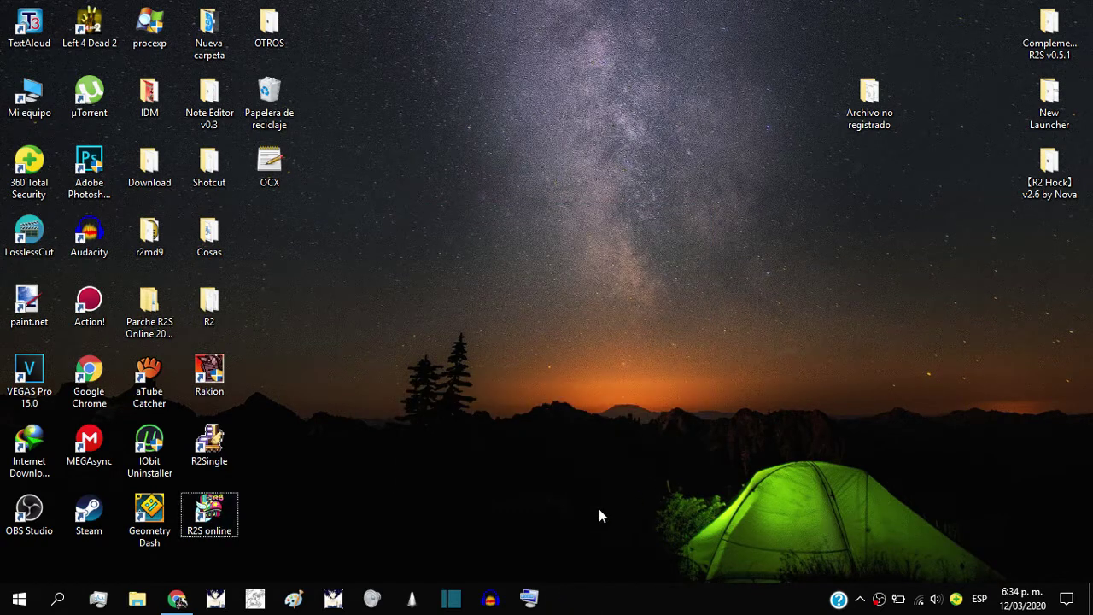
Step: Open the "Archivo no registrado" desktop folder and select mscomctl.ocx and mswinsck.ocx in it
{"action": "left_click", "coordinate": [205, 451]}
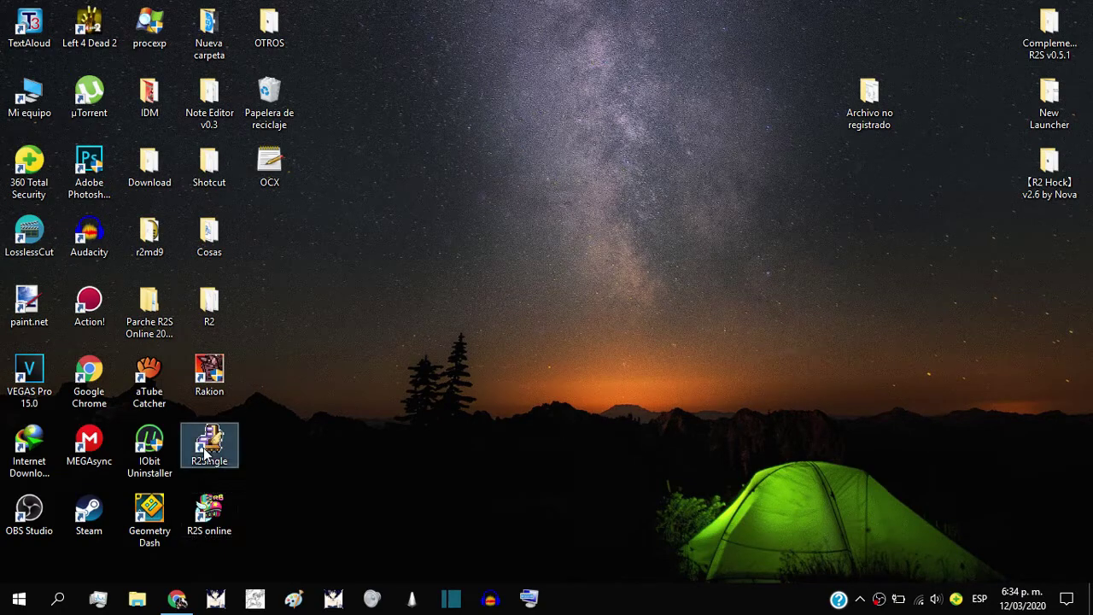
{"action": "right_click", "coordinate": [203, 448]}
{"action": "left_click", "coordinate": [888, 118]}
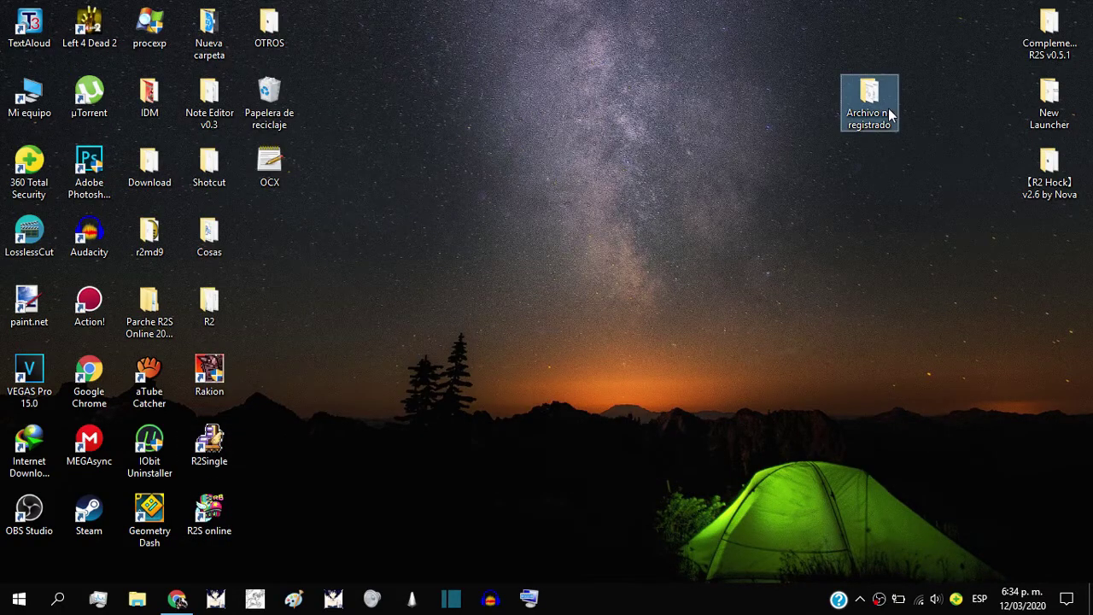
{"action": "double_click", "coordinate": [888, 115]}
{"action": "left_click_drag", "start_coordinate": [491, 299], "coordinate": [525, 224]}
{"action": "left_click_drag", "start_coordinate": [466, 113], "coordinate": [628, 106]}
Step: Open the file location of the R2Single shortcut and place the R2S folder window beside "Archivo no registrado"
{"action": "right_click", "coordinate": [221, 453]}
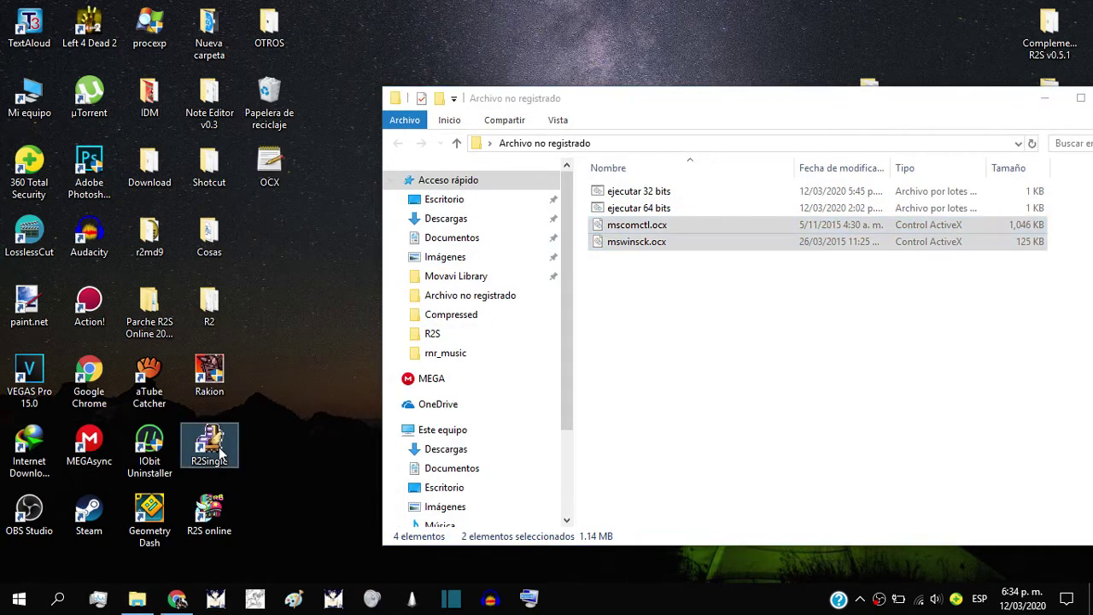
{"action": "left_click", "coordinate": [386, 64]}
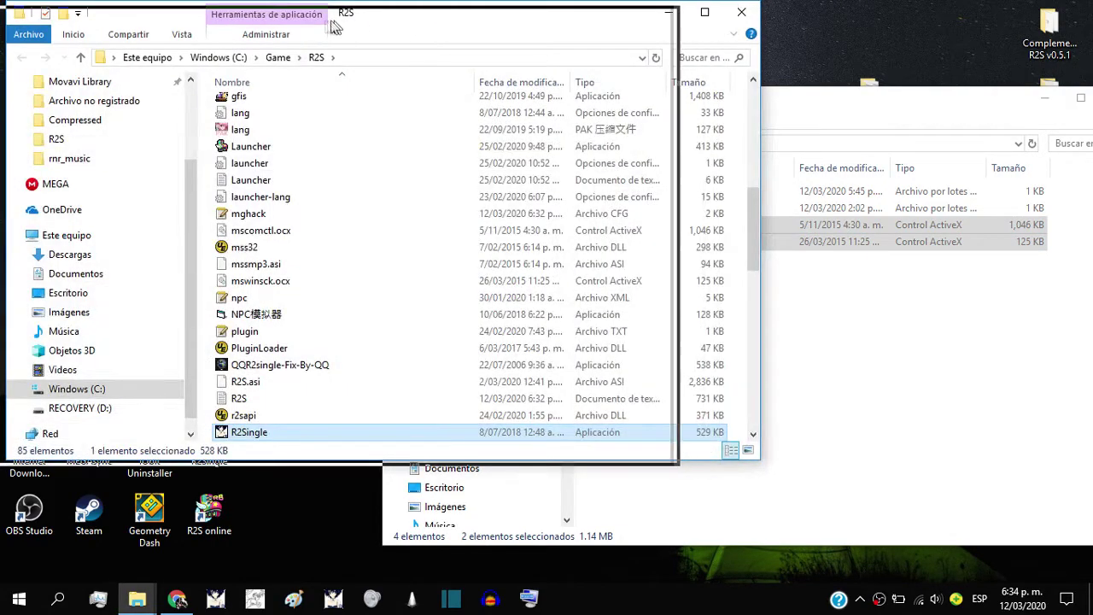
{"action": "left_click_drag", "start_coordinate": [416, 22], "coordinate": [314, 28]}
Step: Match mscomctl.ocx and mswinsck.ocx from "Archivo no registrado" with the R2S game folder's files, and put both windows away
{"action": "left_click", "coordinate": [722, 318]}
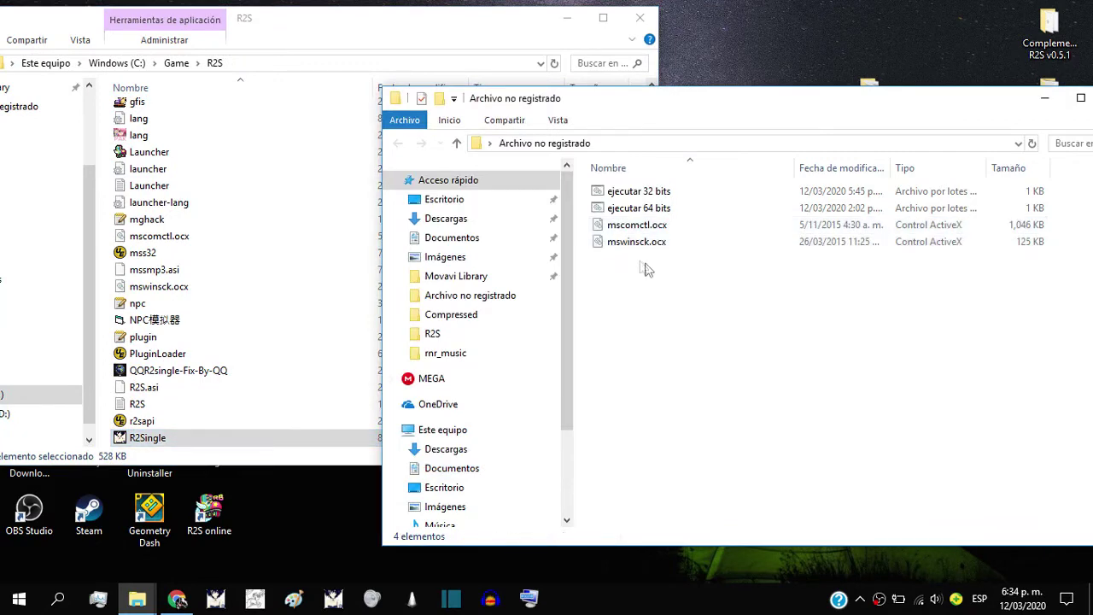
{"action": "left_click_drag", "start_coordinate": [636, 225], "coordinate": [213, 245]}
{"action": "left_click", "coordinate": [764, 264]}
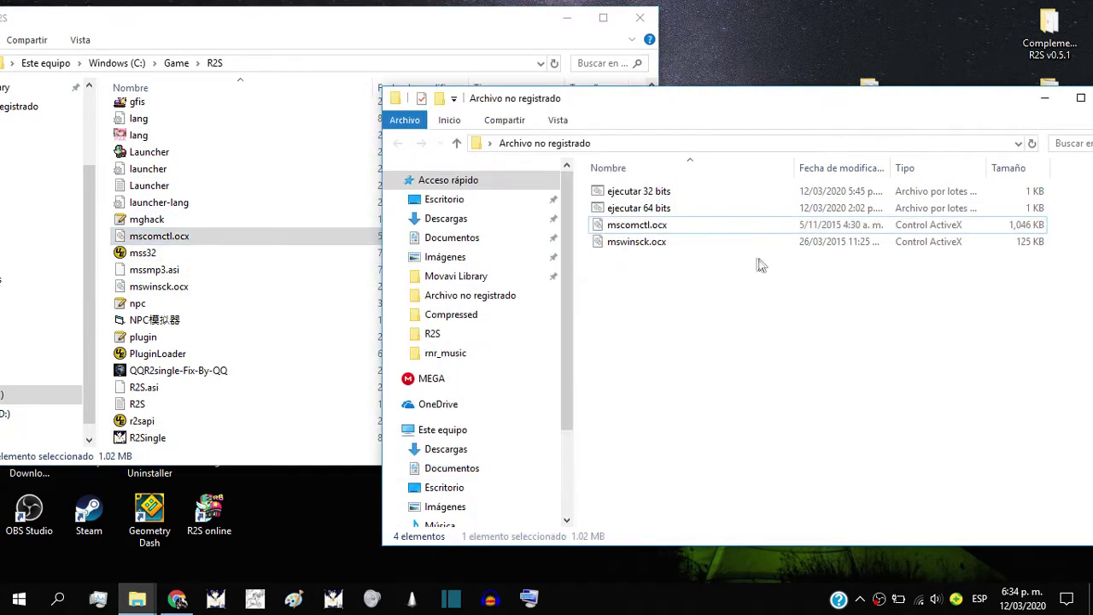
{"action": "left_click", "coordinate": [639, 246]}
{"action": "left_click_drag", "start_coordinate": [205, 306], "coordinate": [200, 296]}
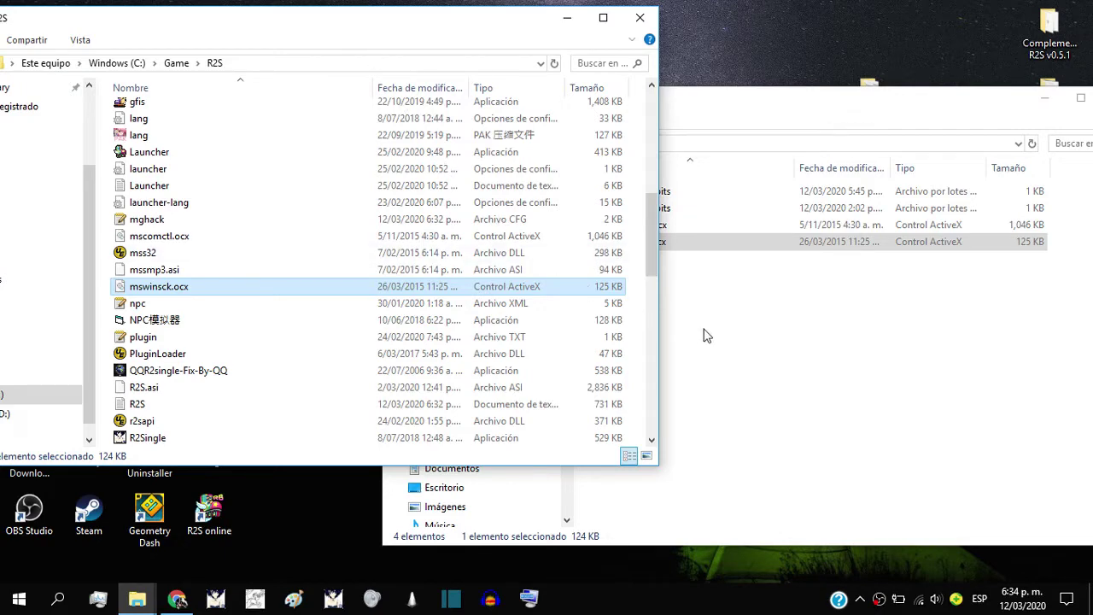
{"action": "left_click", "coordinate": [632, 20]}
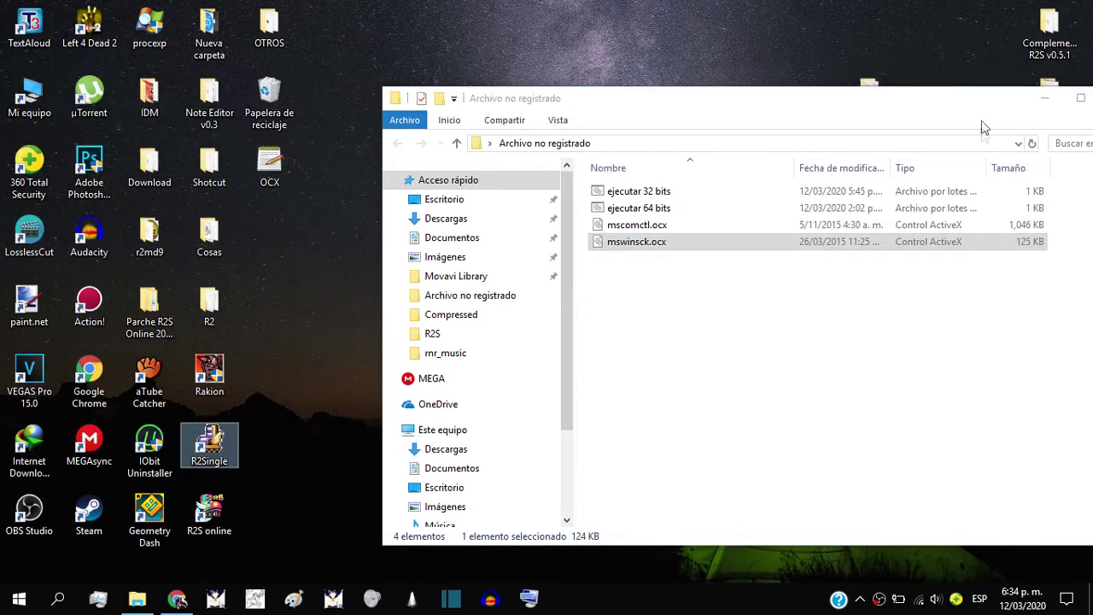
{"action": "left_click", "coordinate": [1045, 98]}
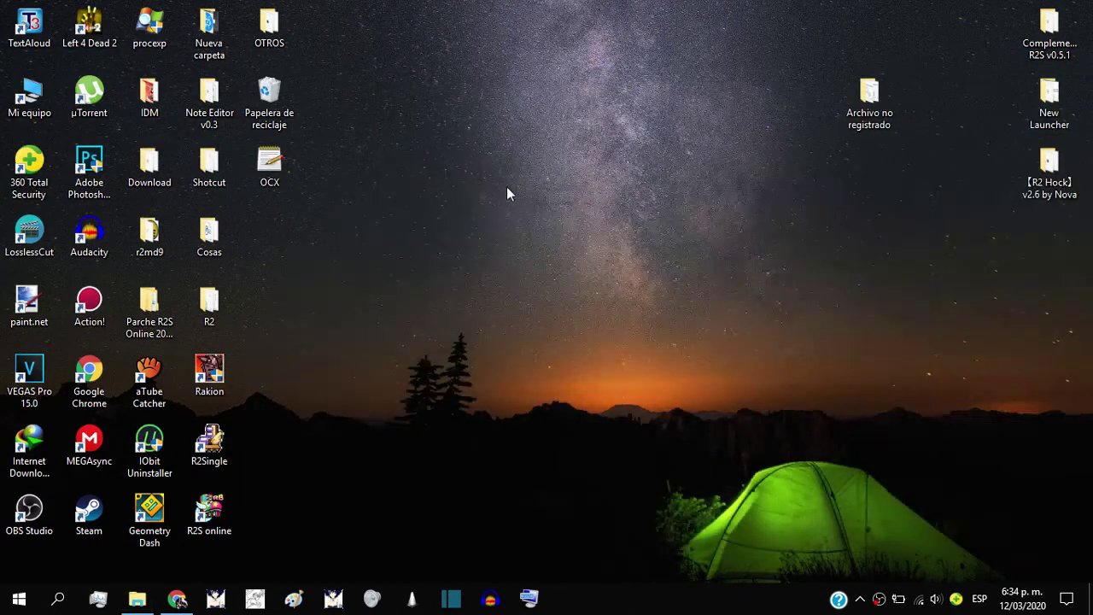
Step: Browse to the SysWOW64 folder inside the Windows directory on drive C
{"action": "double_click", "coordinate": [19, 101]}
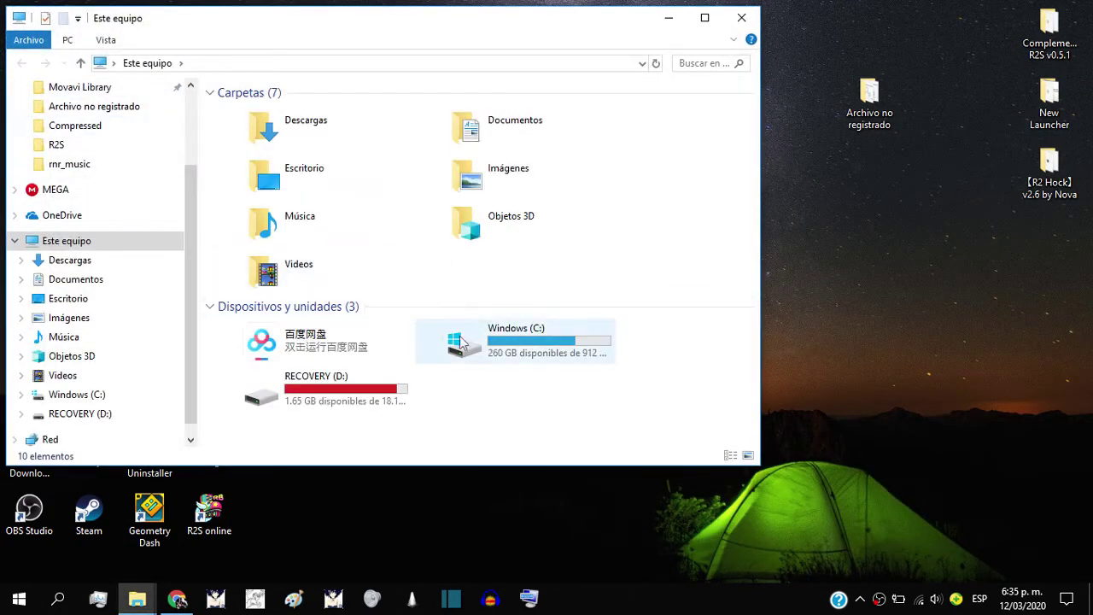
{"action": "double_click", "coordinate": [468, 342]}
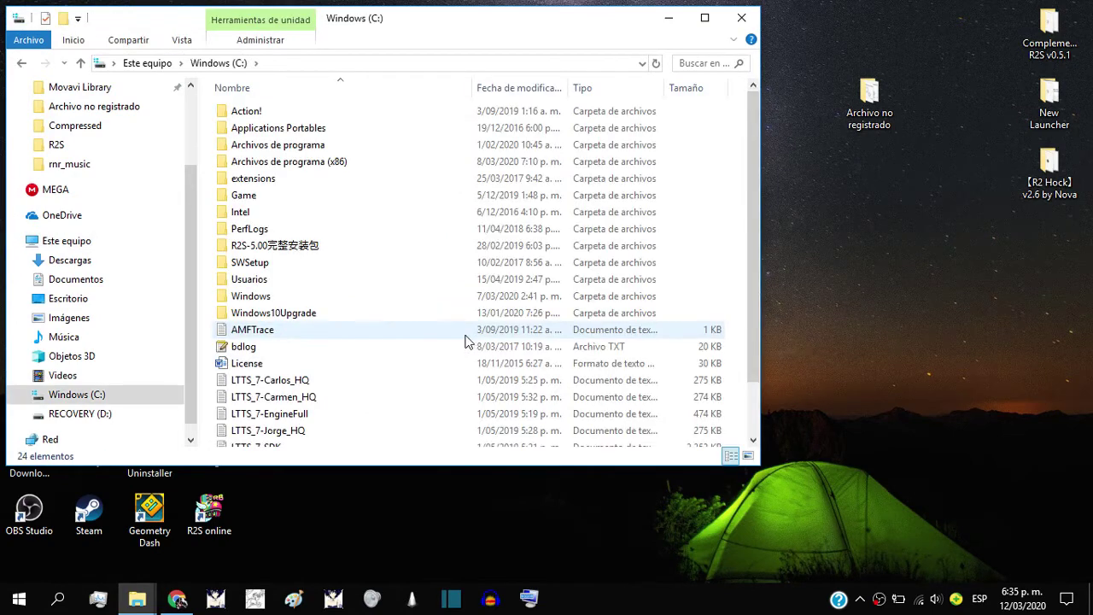
{"action": "double_click", "coordinate": [323, 299]}
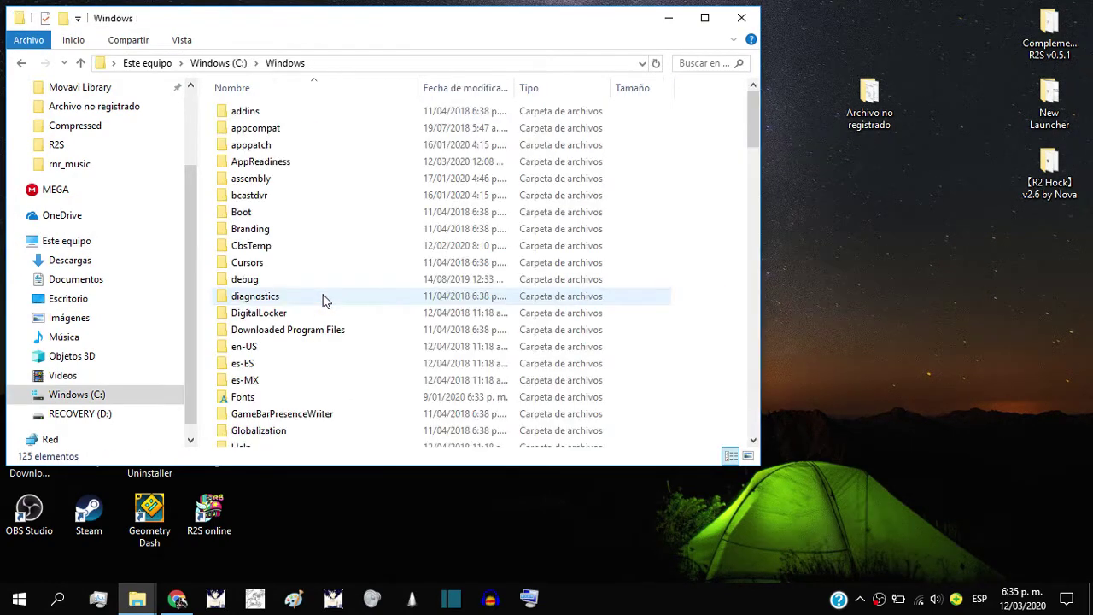
{"action": "scroll", "coordinate": [324, 287], "scroll_direction": "down", "scroll_amount": 2}
{"action": "scroll", "coordinate": [320, 287], "scroll_direction": "down", "scroll_amount": 2}
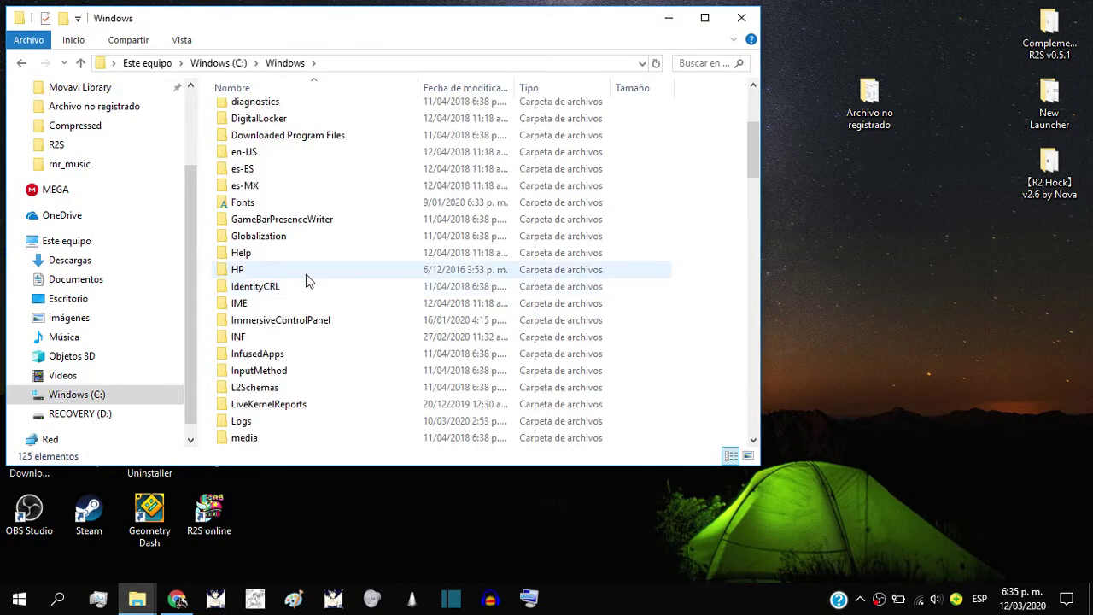
{"action": "scroll", "coordinate": [308, 281], "scroll_direction": "down", "scroll_amount": 2}
{"action": "scroll", "coordinate": [307, 281], "scroll_direction": "down", "scroll_amount": 8}
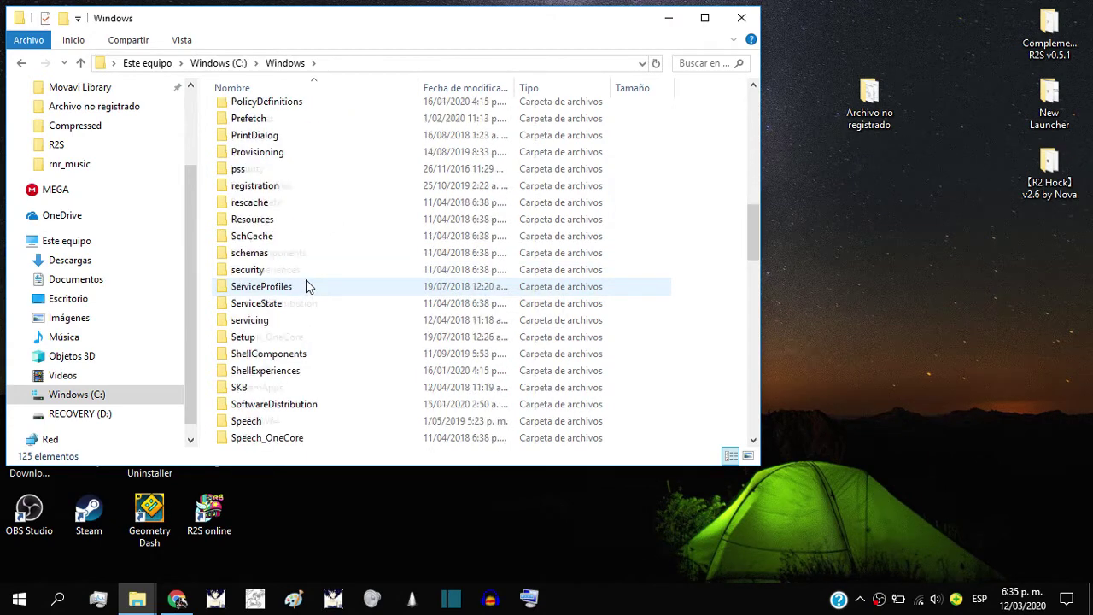
{"action": "scroll", "coordinate": [306, 280], "scroll_direction": "down", "scroll_amount": 2}
{"action": "scroll", "coordinate": [306, 286], "scroll_direction": "down", "scroll_amount": 2}
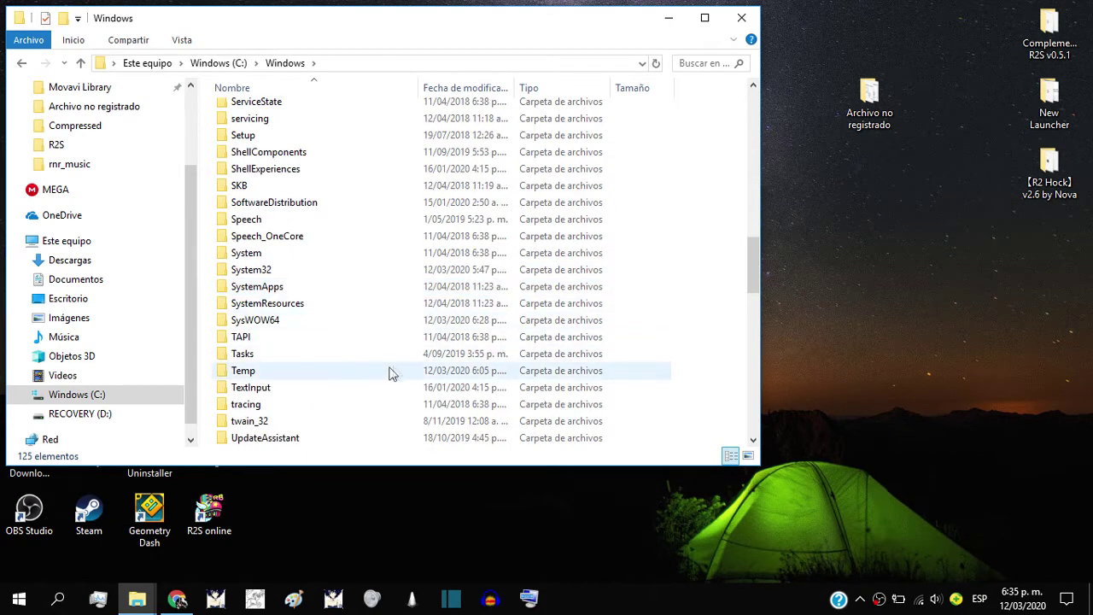
{"action": "left_click", "coordinate": [345, 270]}
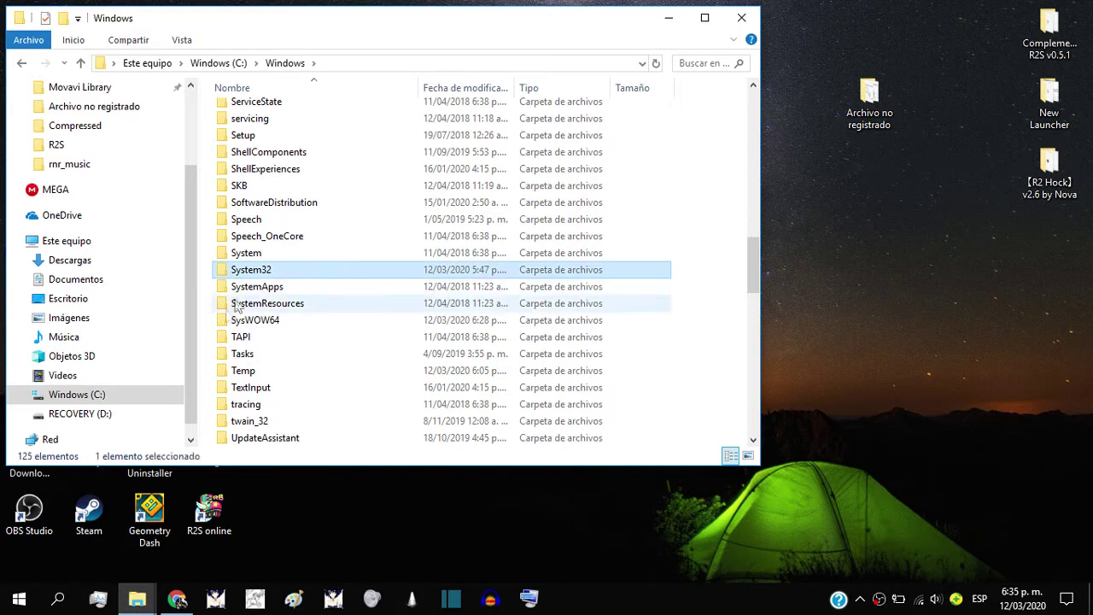
{"action": "left_click", "coordinate": [282, 323]}
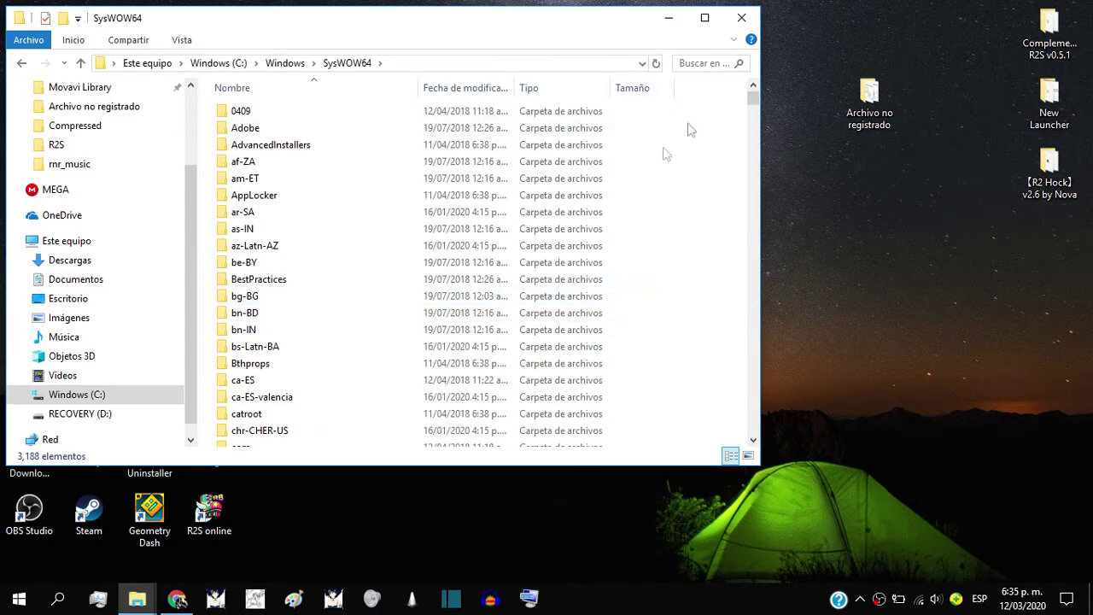
Step: Bring back "Archivo no registrado" beside SysWOW64, search SysWOW64 for mscomctl and select the matching file
{"action": "mouse_move", "coordinate": [140, 606]}
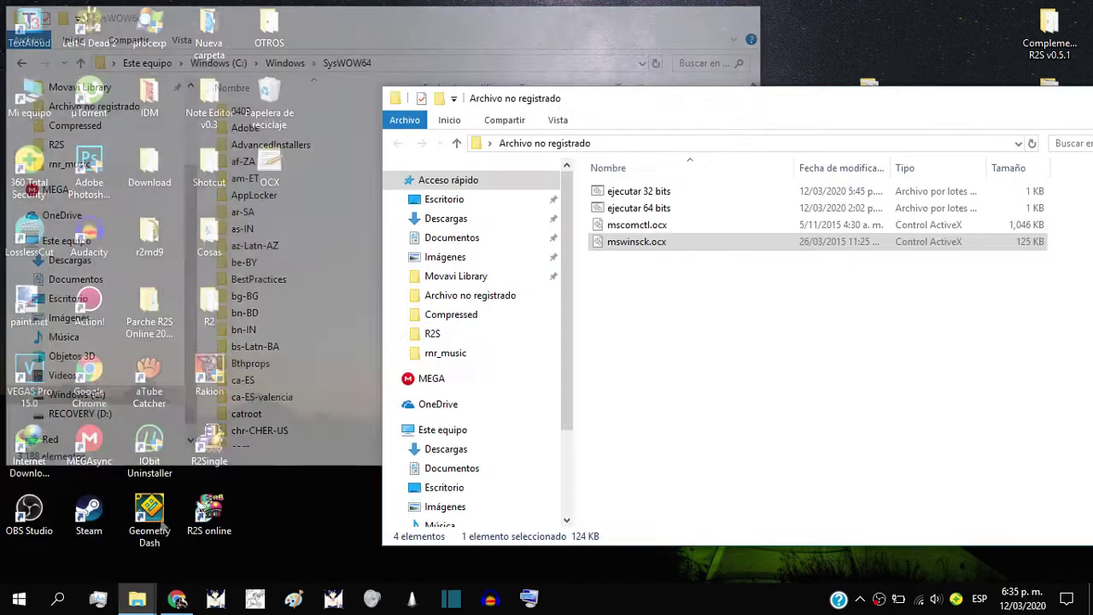
{"action": "left_click", "coordinate": [76, 534]}
{"action": "left_click_drag", "start_coordinate": [688, 24], "coordinate": [842, 120]}
{"action": "left_click", "coordinate": [787, 218]}
{"action": "left_click", "coordinate": [787, 232]}
{"action": "left_click", "coordinate": [791, 219]}
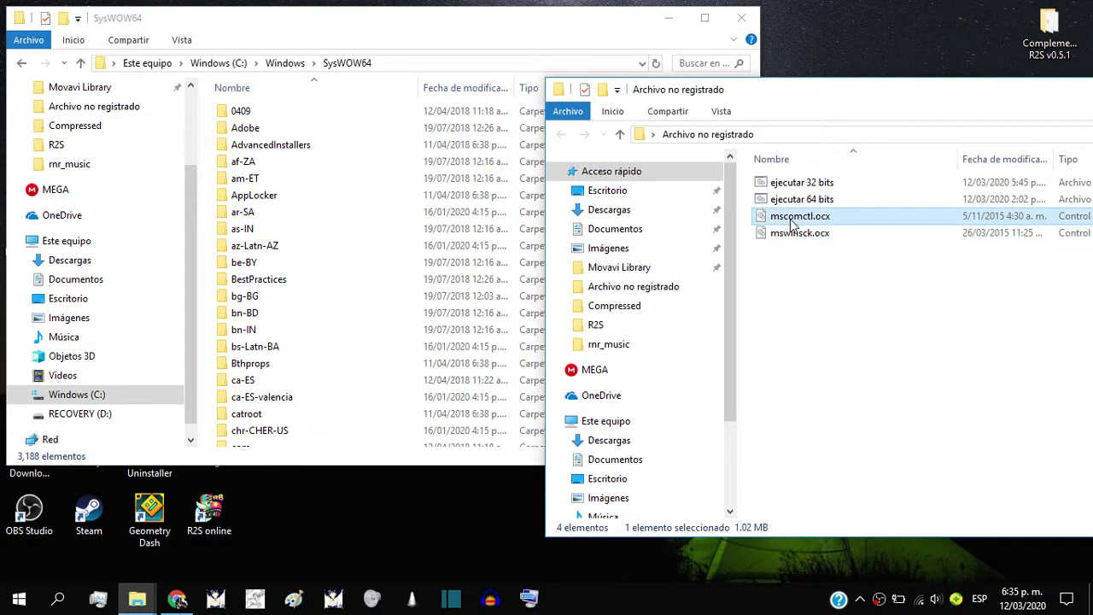
{"action": "left_click", "coordinate": [698, 67]}
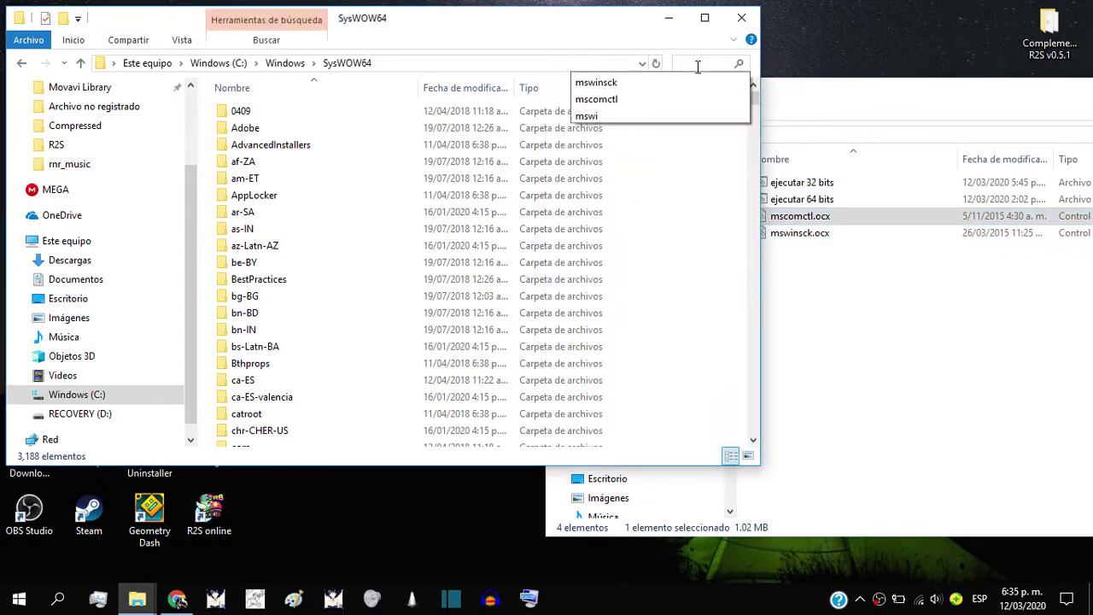
{"action": "left_click", "coordinate": [659, 100]}
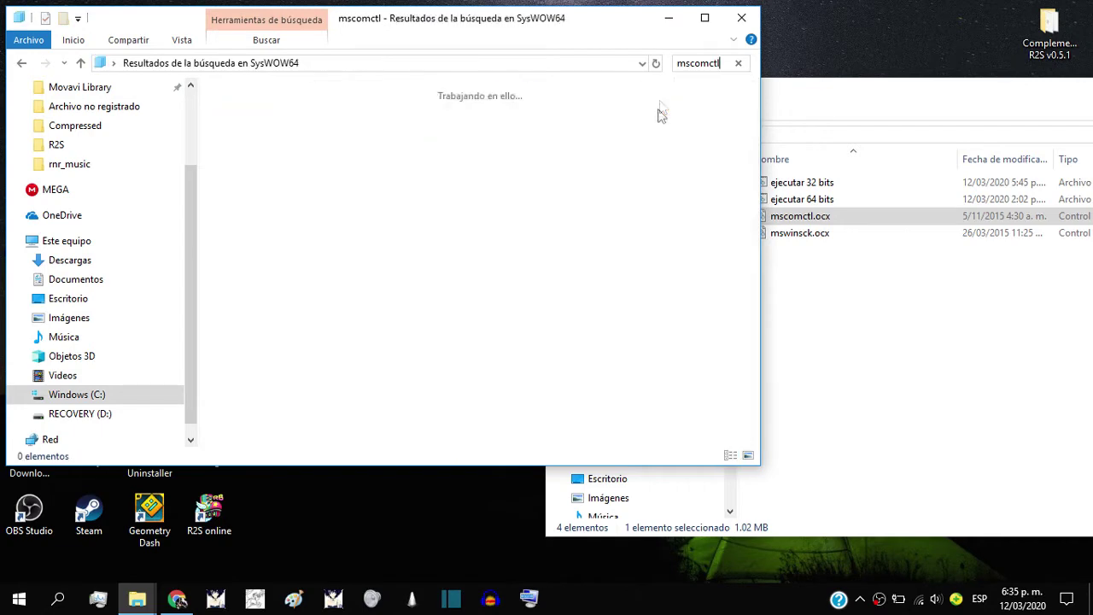
{"action": "left_click", "coordinate": [433, 100]}
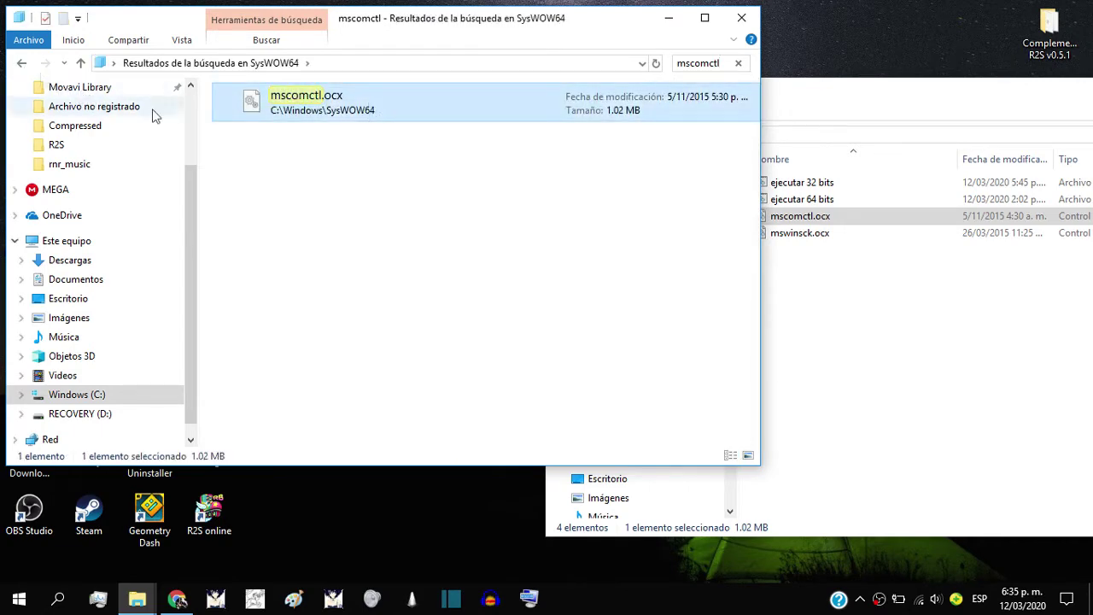
Step: Search SysWOW64 for mswinsck and select the matching file
{"action": "left_click", "coordinate": [888, 293]}
{"action": "left_click", "coordinate": [788, 233]}
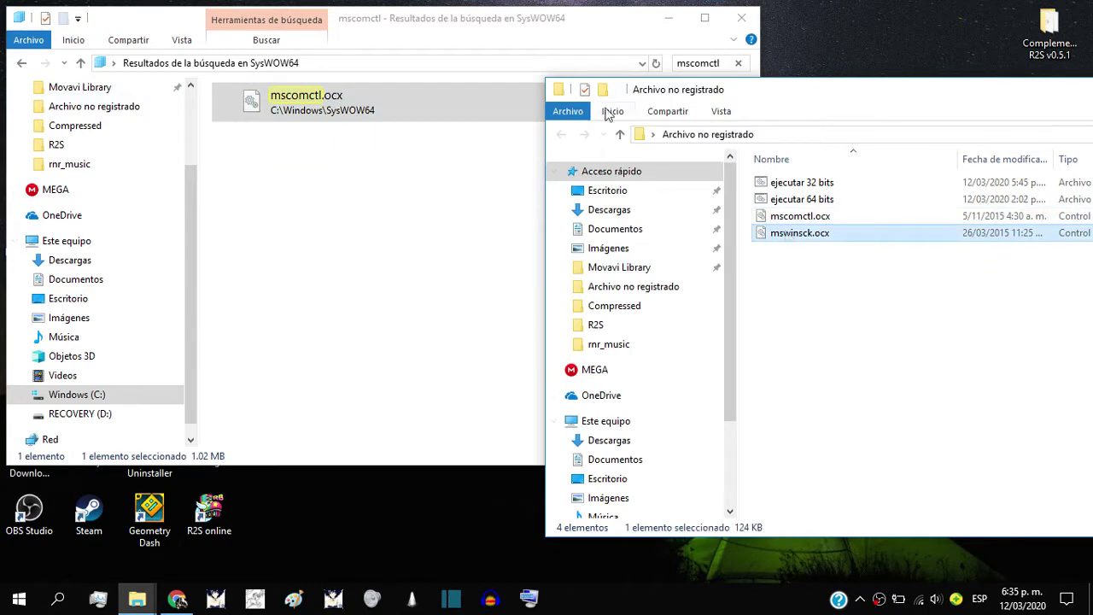
{"action": "left_click", "coordinate": [712, 68]}
{"action": "type", "text": "ms"}
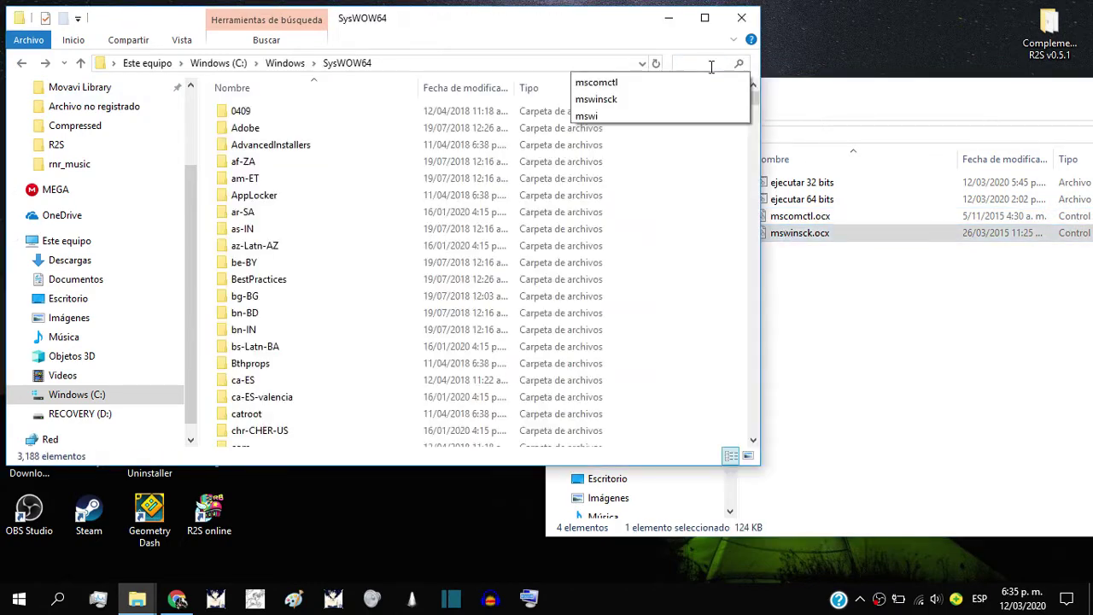
{"action": "left_click", "coordinate": [639, 99]}
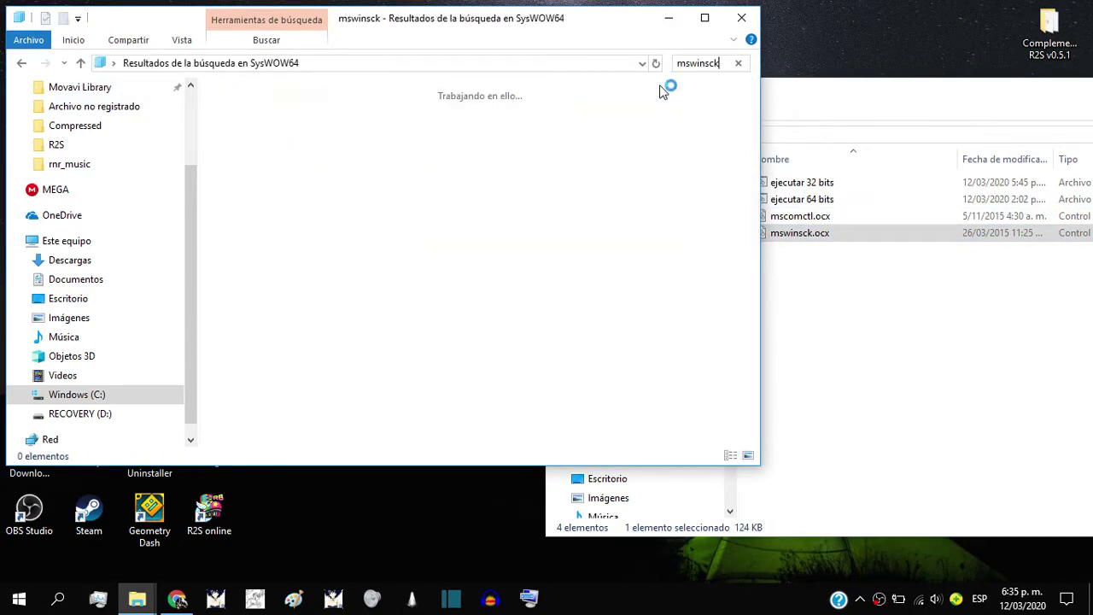
{"action": "left_click", "coordinate": [438, 104]}
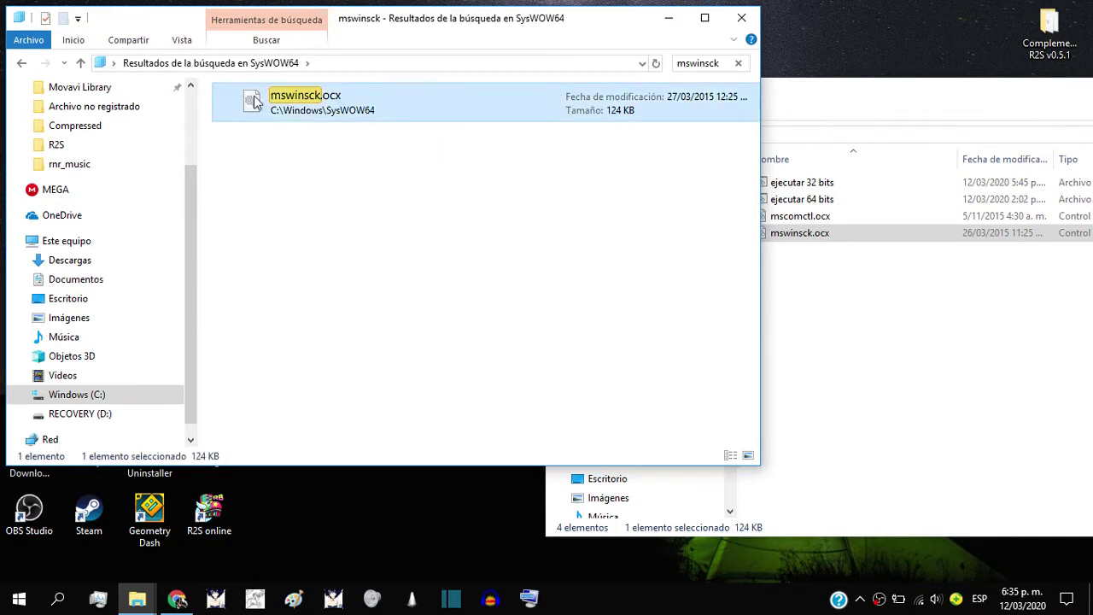
Step: Return from the search results to the SysWOW64 folder and close its window
{"action": "left_click", "coordinate": [20, 66]}
{"action": "left_click", "coordinate": [894, 317]}
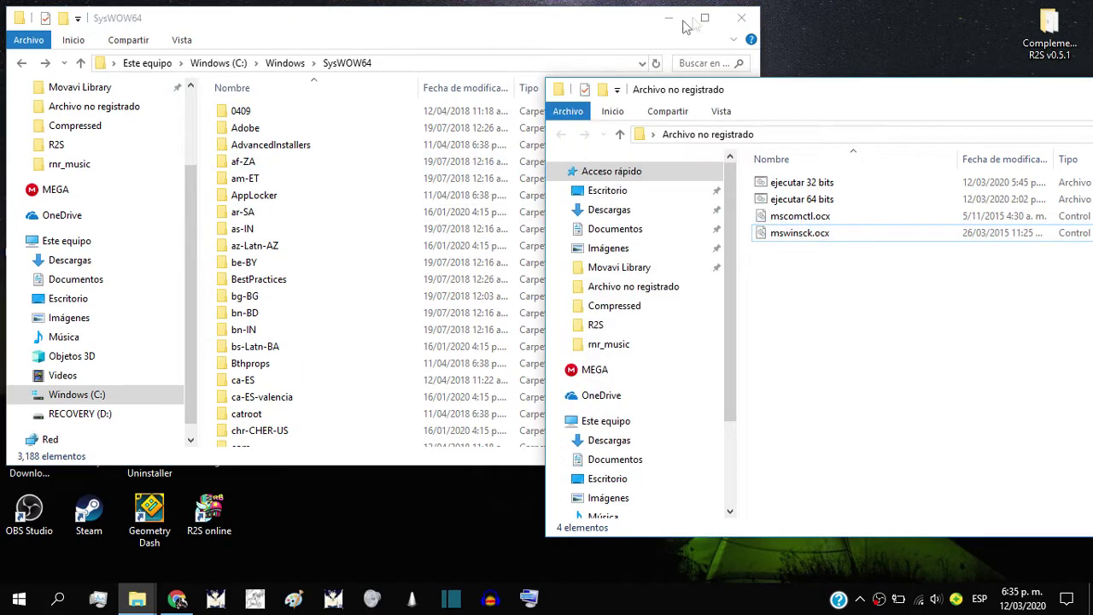
{"action": "left_click", "coordinate": [739, 17]}
Step: Copy the "ejecutar 64 bits" batch file from the "Archivo no registrado" folder
{"action": "left_click_drag", "start_coordinate": [759, 101], "coordinate": [484, 147]}
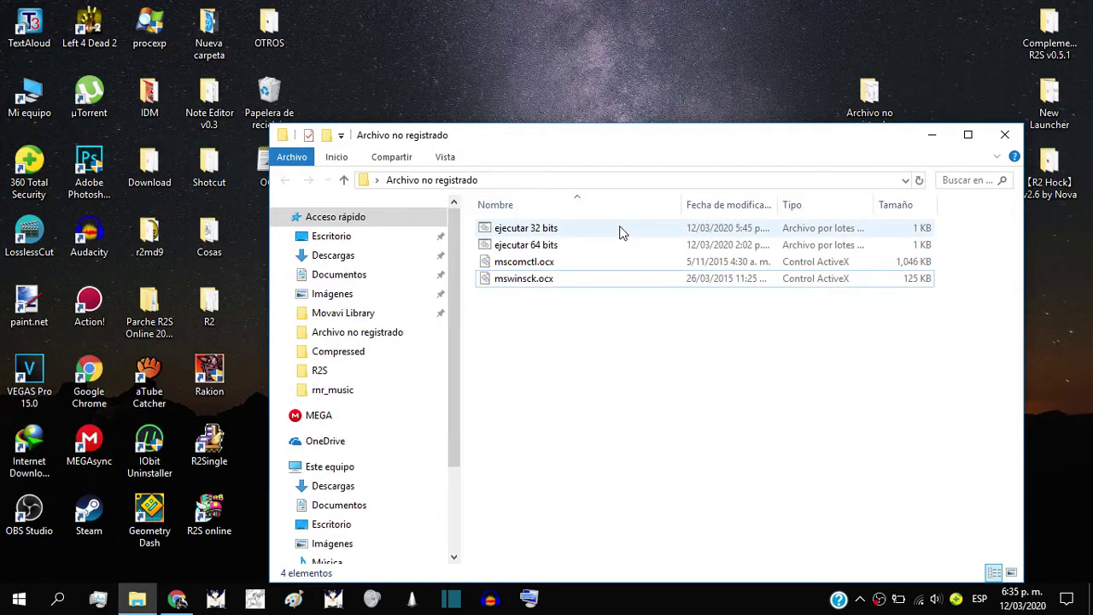
{"action": "left_click", "coordinate": [620, 229]}
{"action": "left_click", "coordinate": [593, 244]}
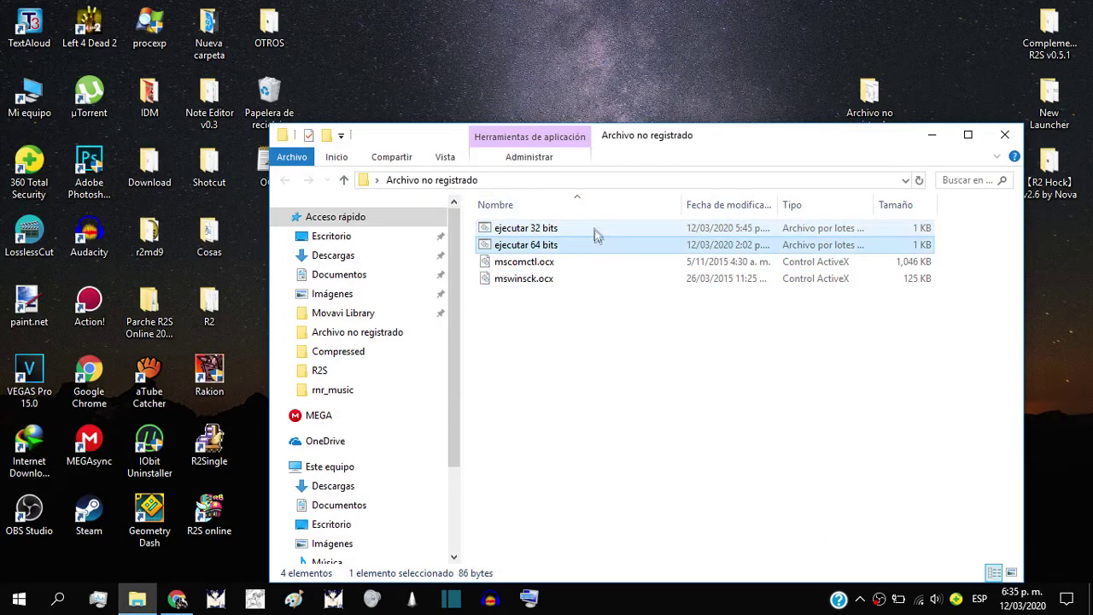
{"action": "left_click", "coordinate": [592, 229]}
{"action": "left_click", "coordinate": [585, 243]}
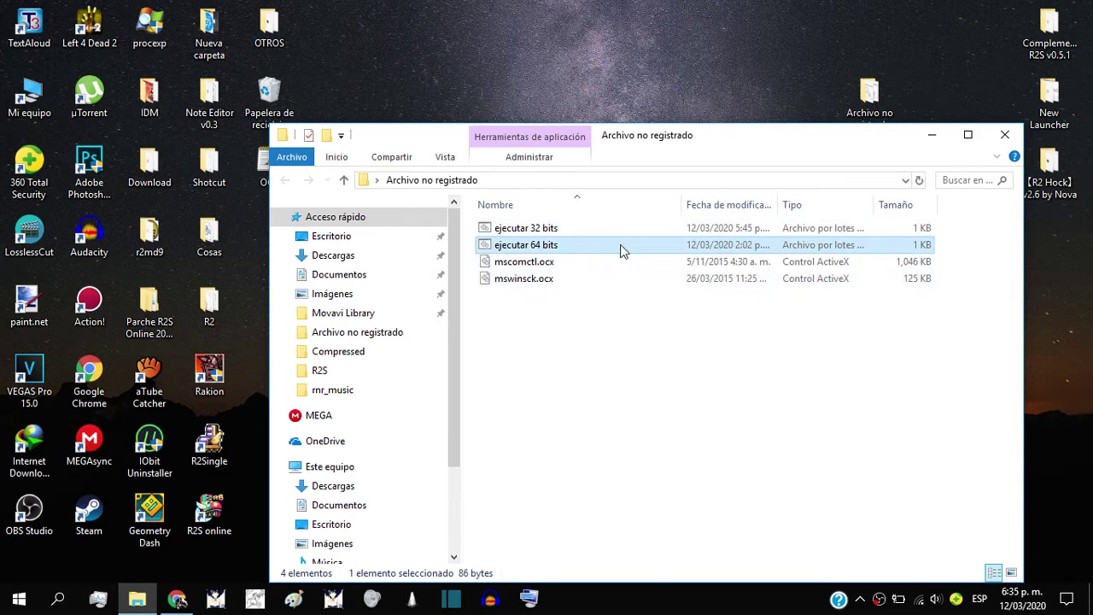
{"action": "right_click", "coordinate": [586, 247]}
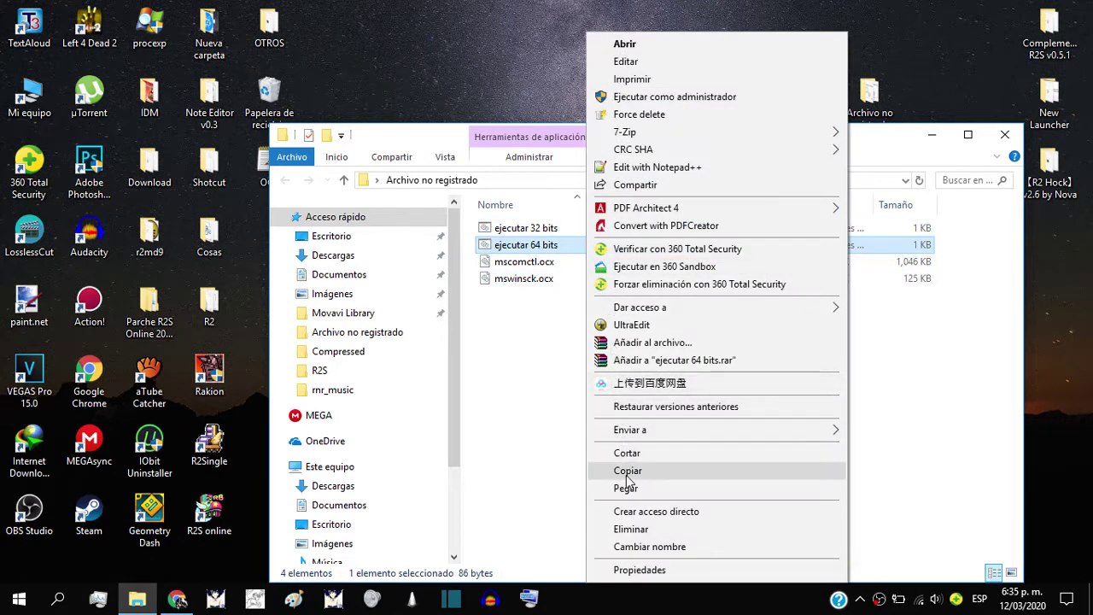
{"action": "left_click", "coordinate": [628, 472]}
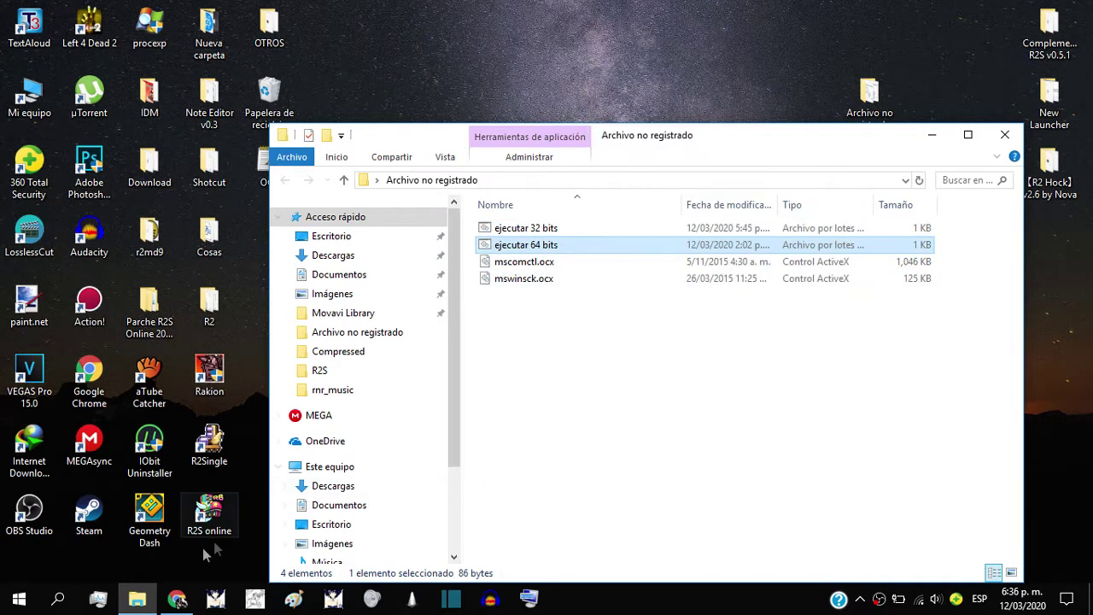
Step: Open the R2Single shortcut's file location, paste the batch file there and close the "Archivo no registrado" window
{"action": "left_click", "coordinate": [210, 459]}
{"action": "right_click", "coordinate": [209, 459]}
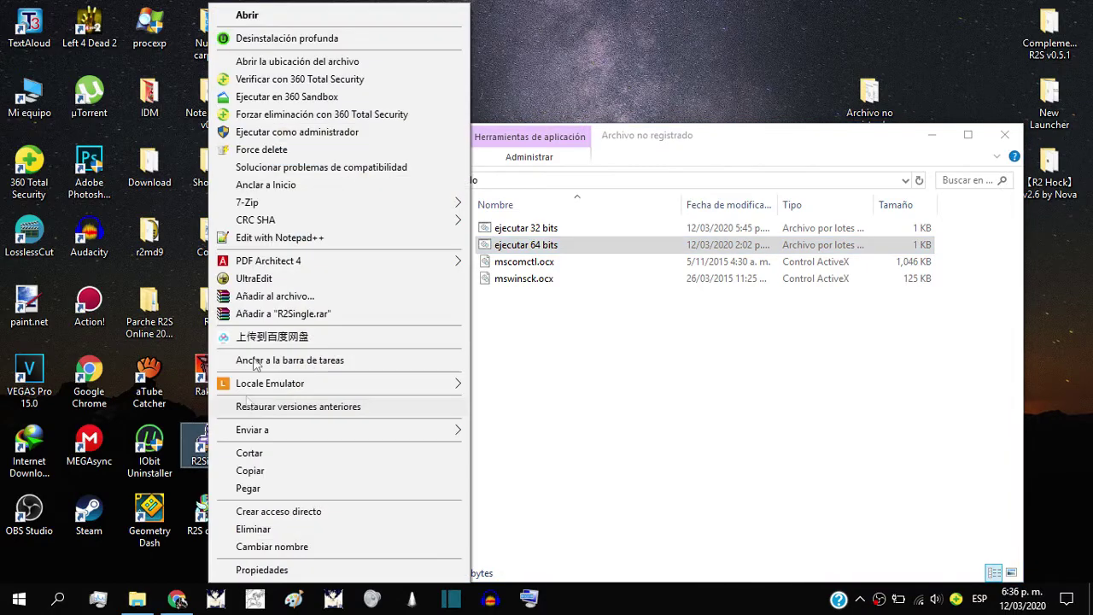
{"action": "left_click", "coordinate": [405, 63]}
{"action": "key", "text": "ctrl+v"}
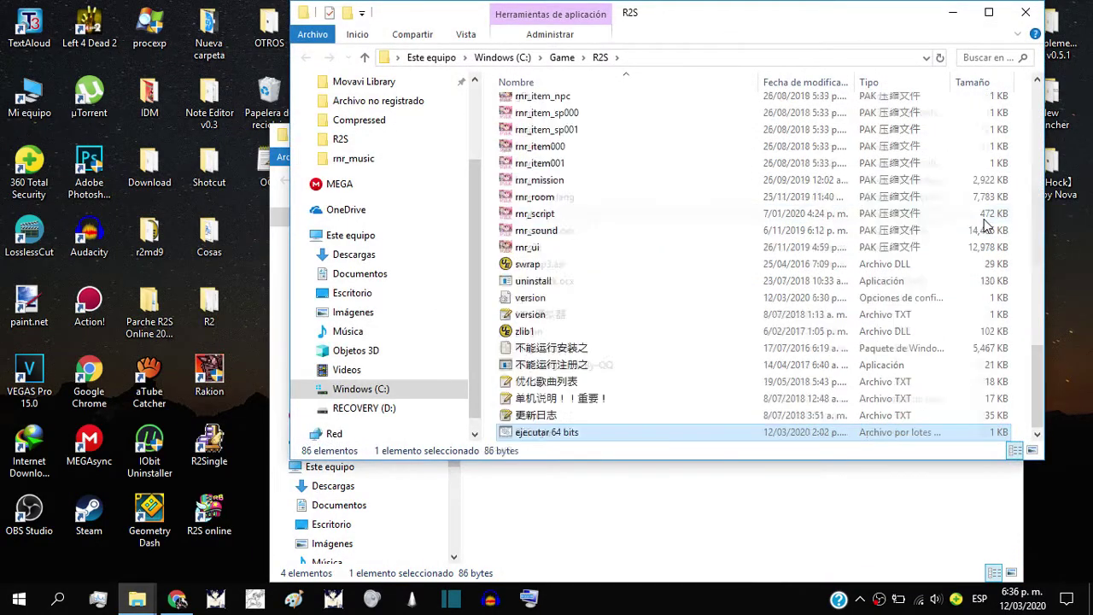
{"action": "left_click", "coordinate": [957, 545]}
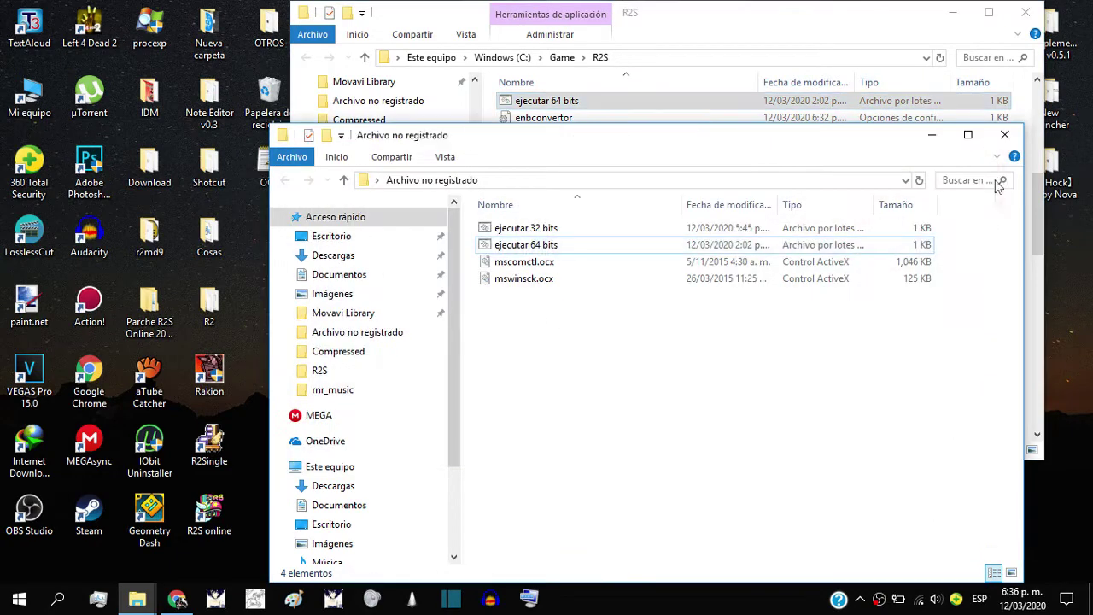
{"action": "left_click", "coordinate": [1005, 135]}
Step: Run "ejecutar 64 bits" in the R2S folder as administrator, allowing all registry changes for mscomctl.ocx, and acknowledge its registration
{"action": "right_click", "coordinate": [606, 106]}
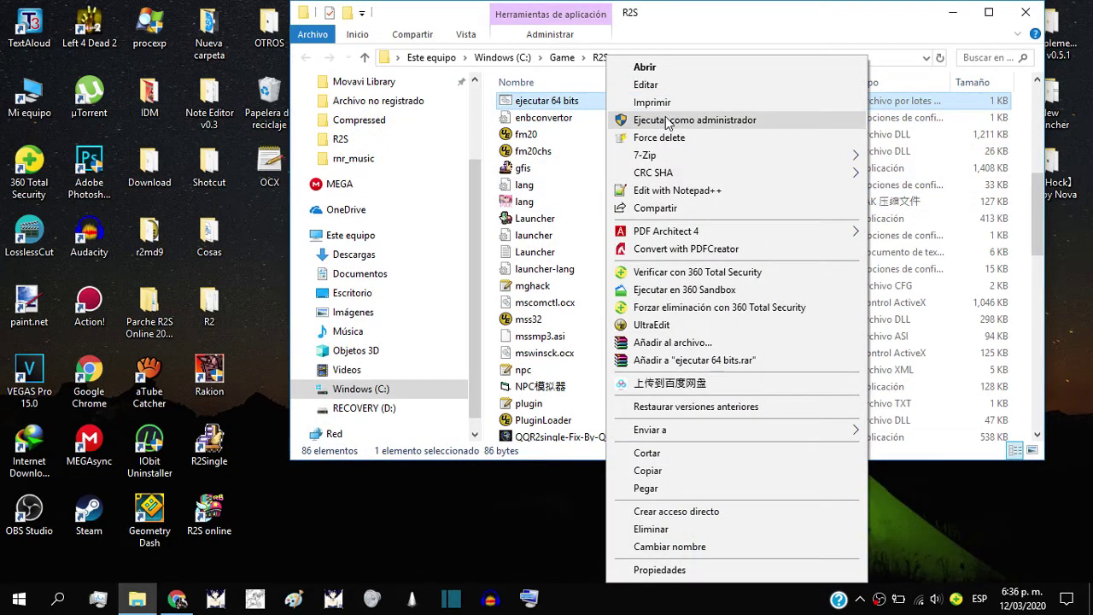
{"action": "left_click", "coordinate": [668, 121]}
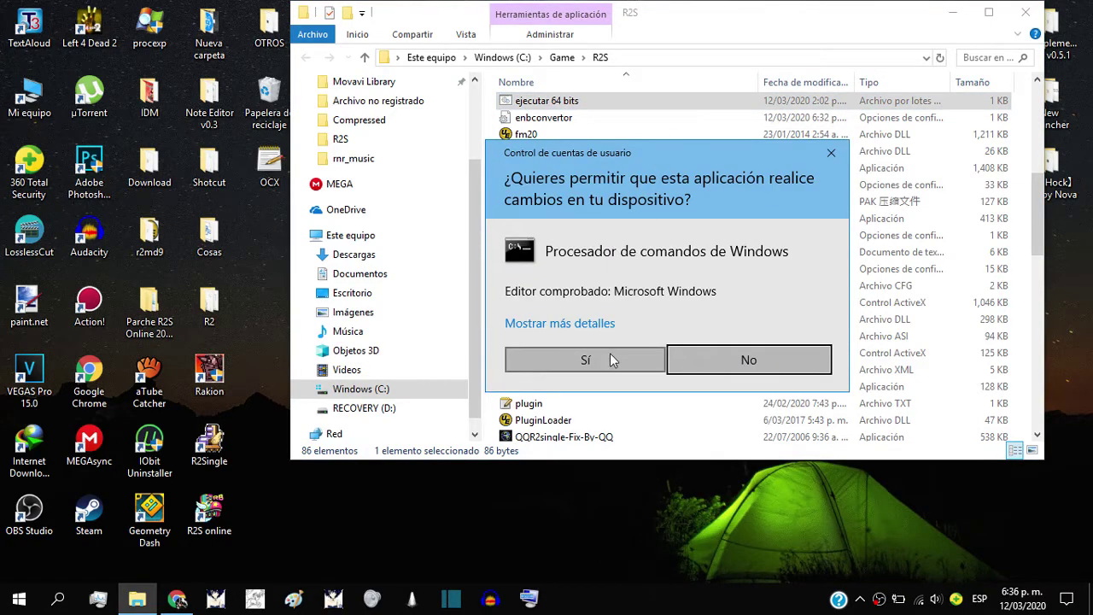
{"action": "left_click", "coordinate": [609, 359]}
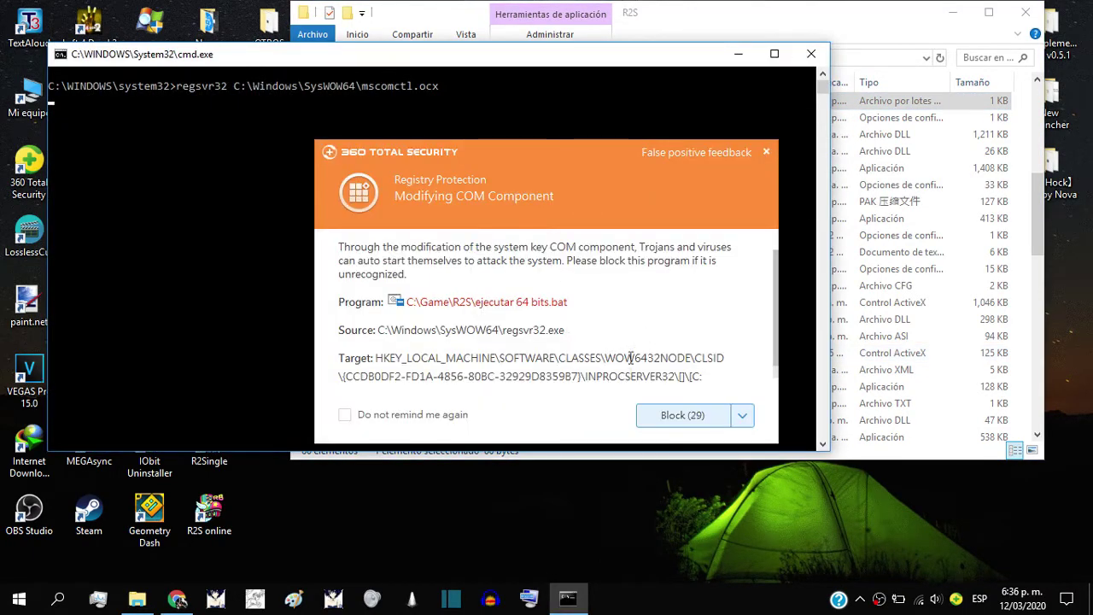
{"action": "left_click", "coordinate": [742, 416]}
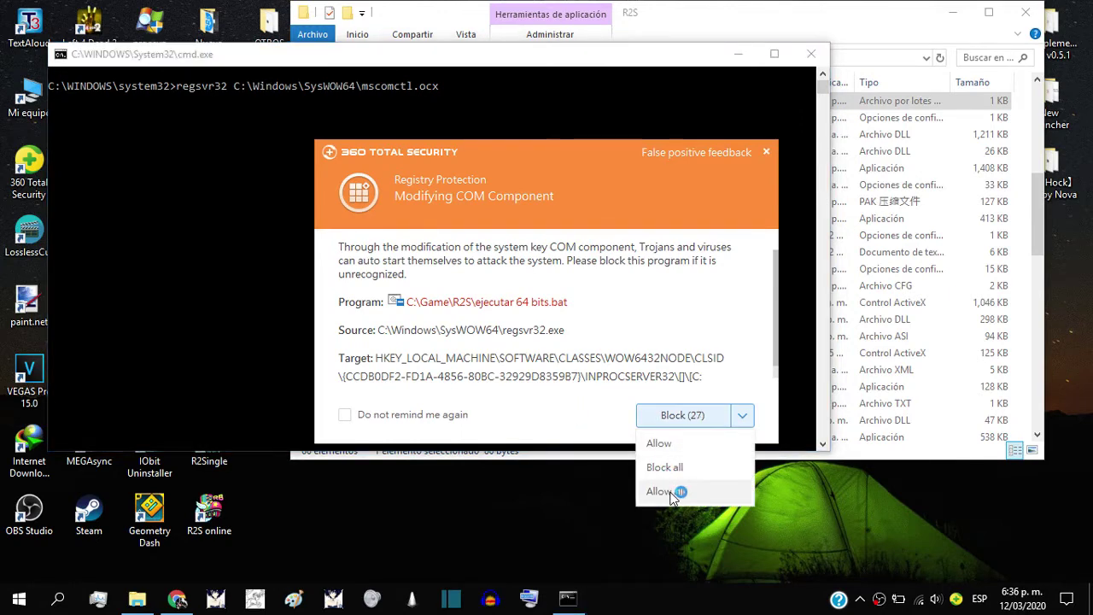
{"action": "left_click", "coordinate": [666, 492]}
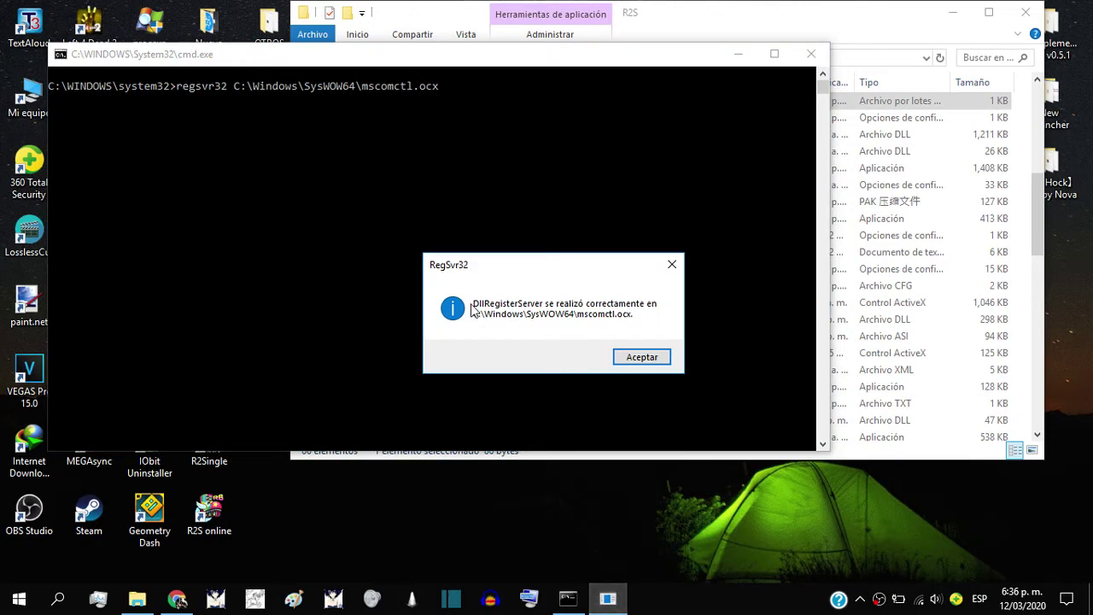
{"action": "left_click", "coordinate": [637, 356]}
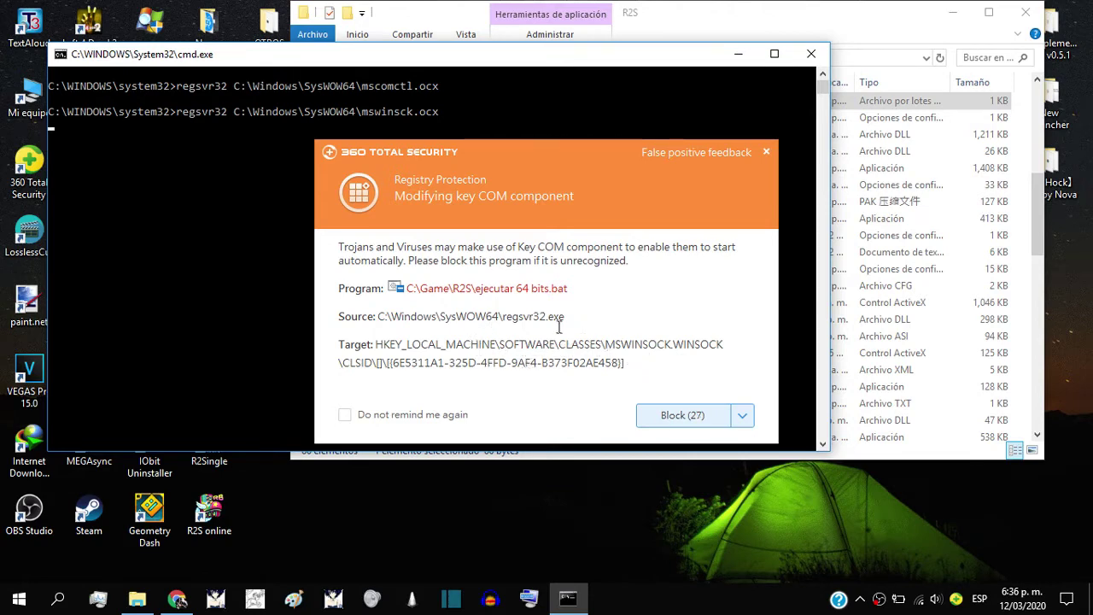
Step: Allow all registry changes for mswinsck.ocx in 360 Total Security and acknowledge its registration
{"action": "left_click", "coordinate": [741, 415]}
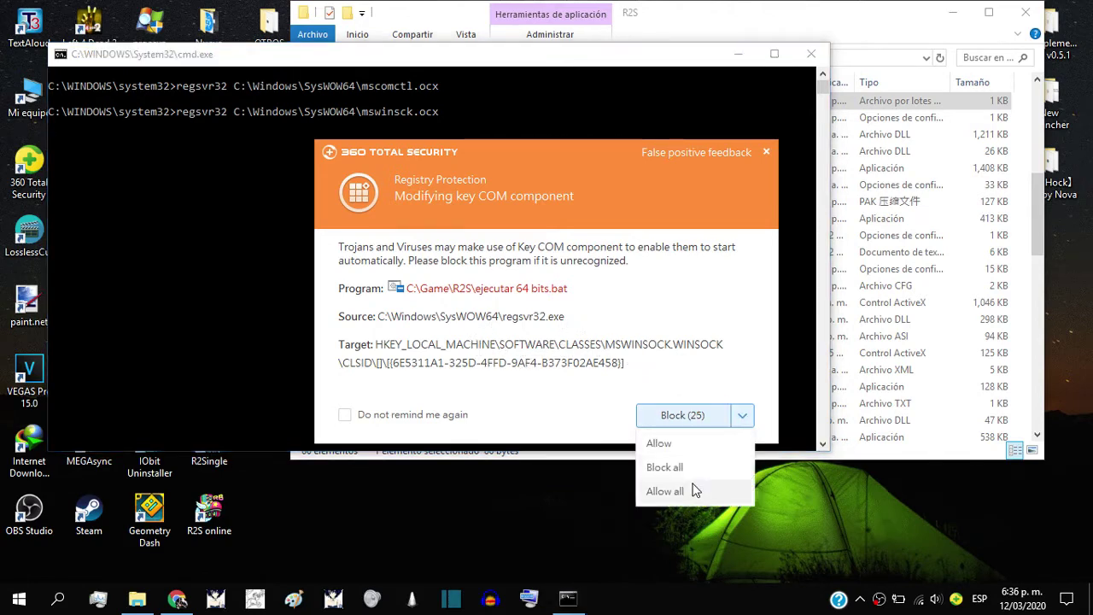
{"action": "left_click", "coordinate": [665, 491]}
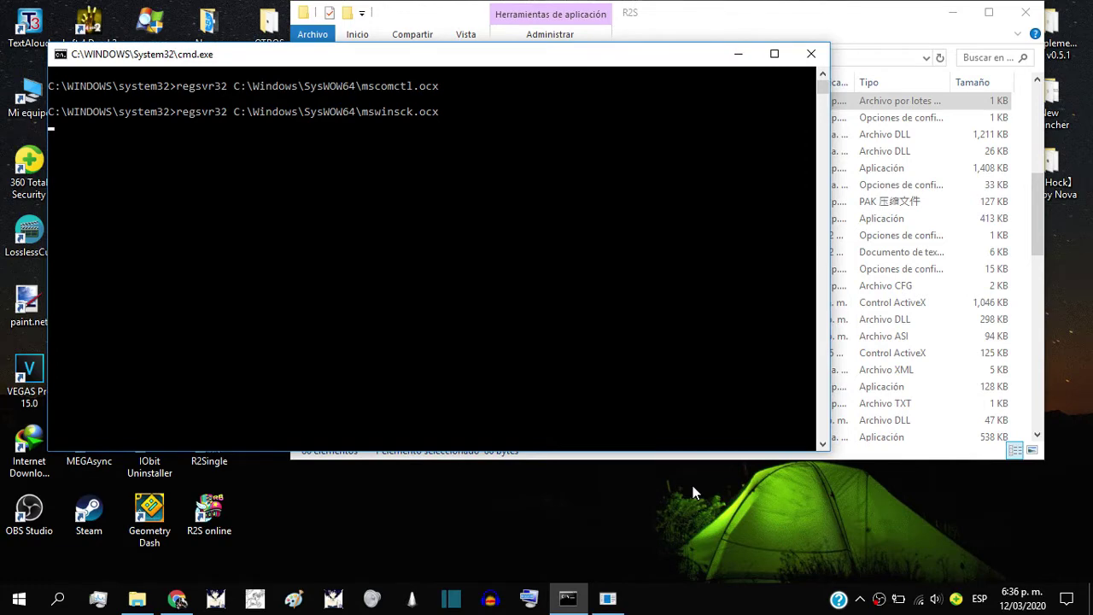
{"action": "left_click", "coordinate": [643, 357]}
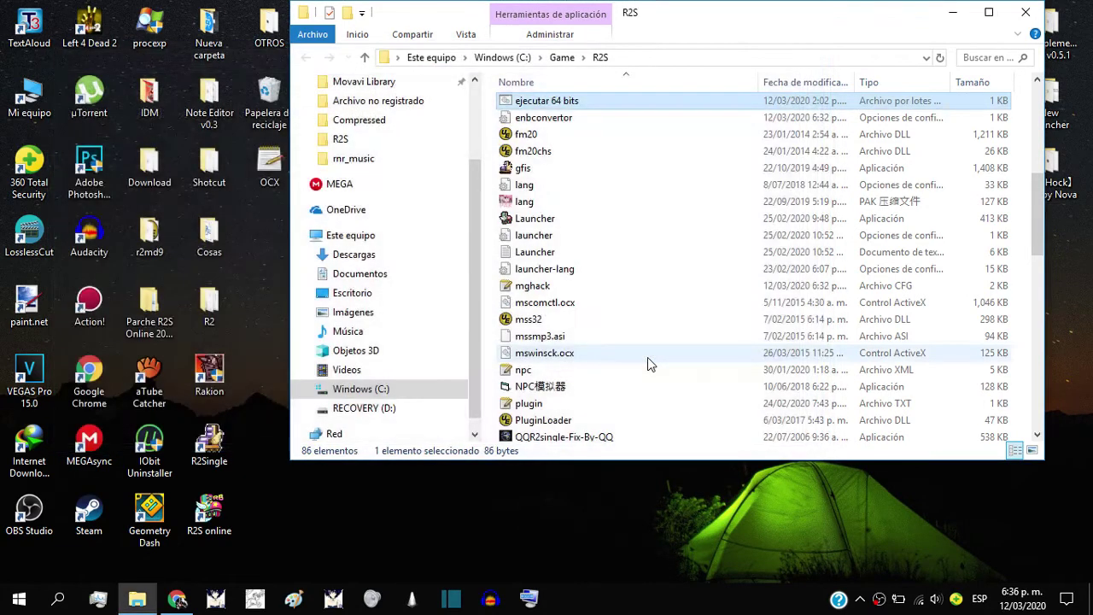
Step: Locate the "ejecutar 64 bits" file in the R2S folder and close the folder window
{"action": "left_click", "coordinate": [492, 129]}
{"action": "scroll", "coordinate": [495, 133], "scroll_direction": "up", "scroll_amount": 2}
{"action": "left_click", "coordinate": [544, 203]}
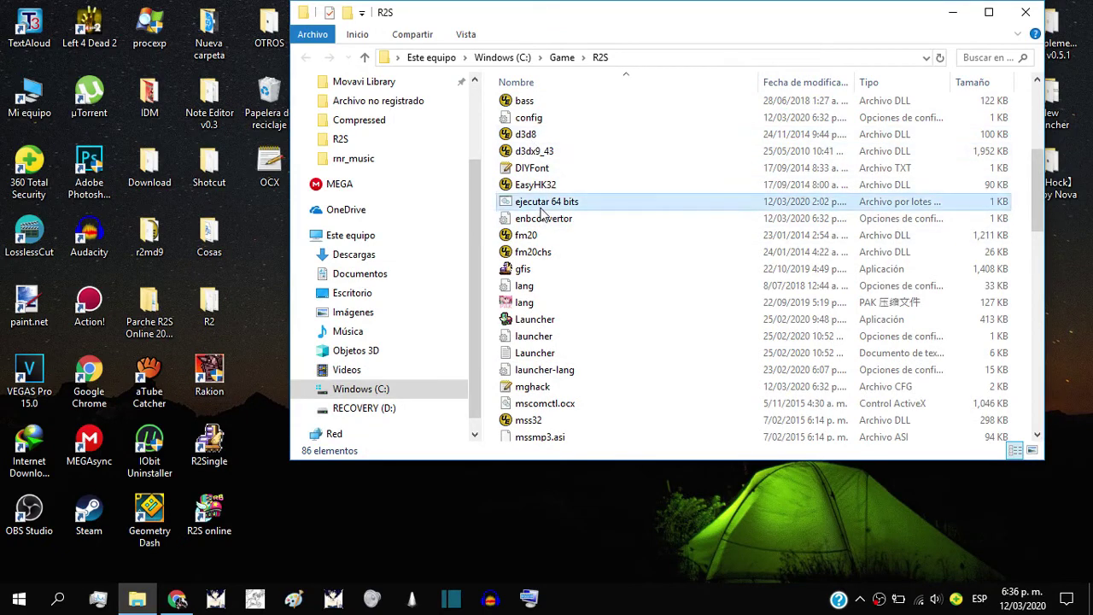
{"action": "left_click", "coordinate": [1026, 12]}
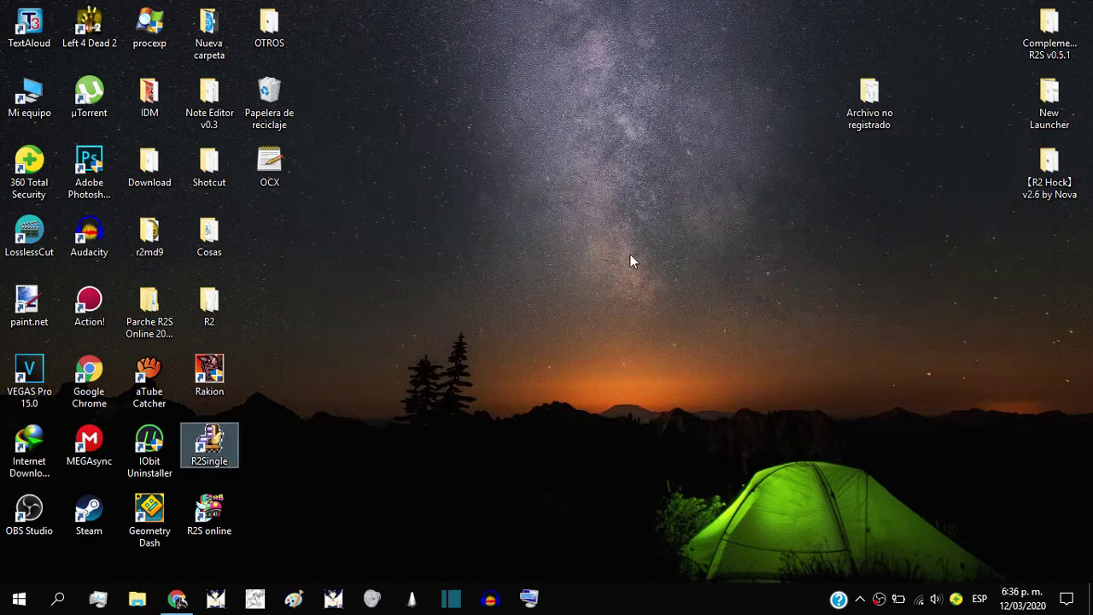
Step: Open the Command Prompt as administrator and move its window clear of the OCX file on the desktop
{"action": "key", "text": "super"}
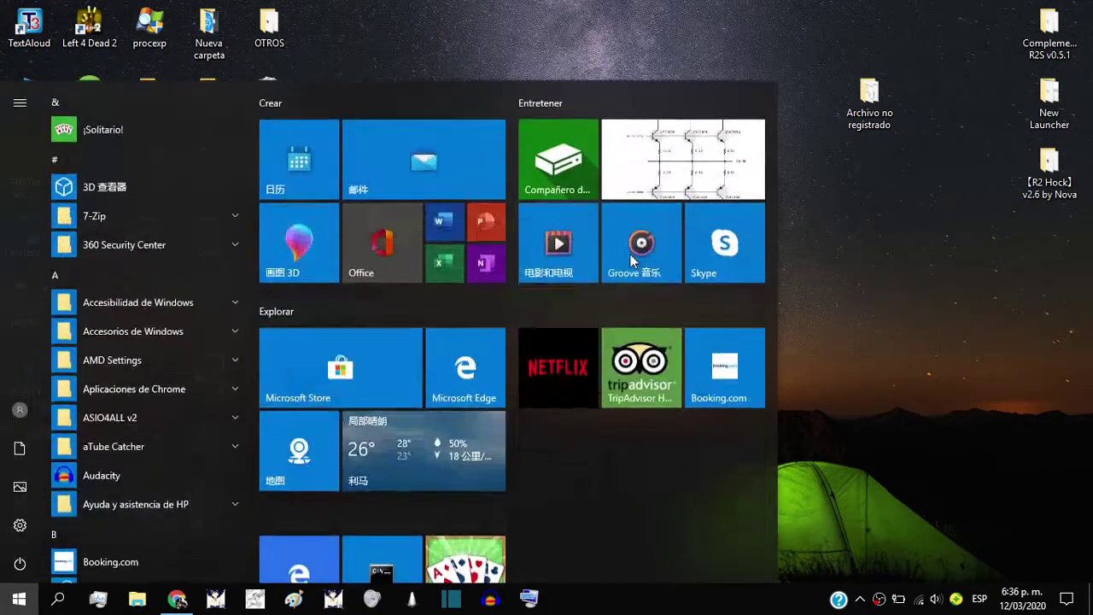
{"action": "type", "text": "cmd"}
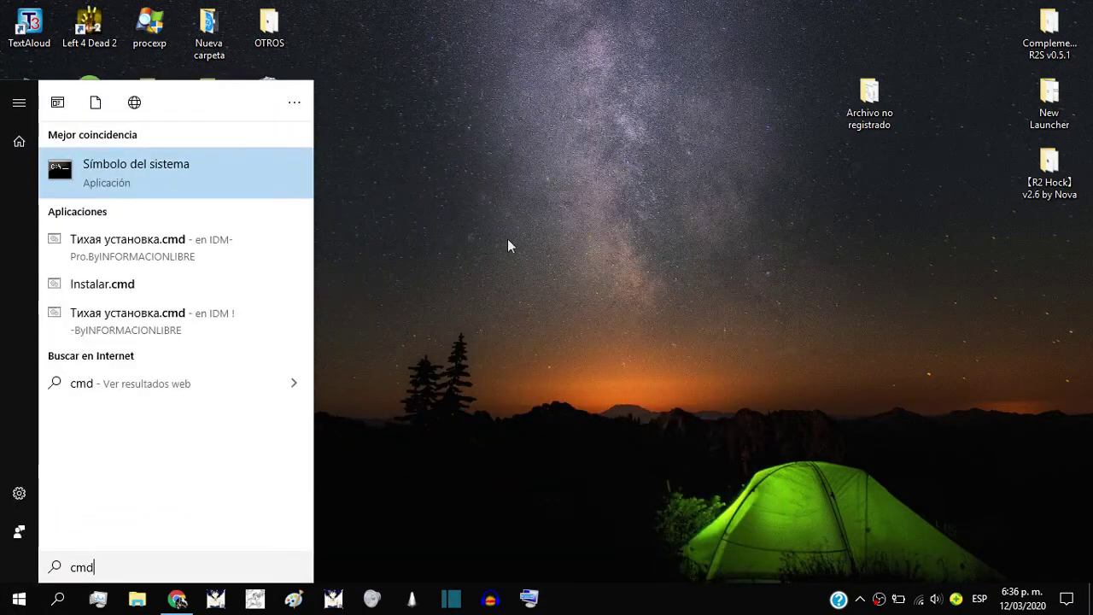
{"action": "right_click", "coordinate": [216, 167]}
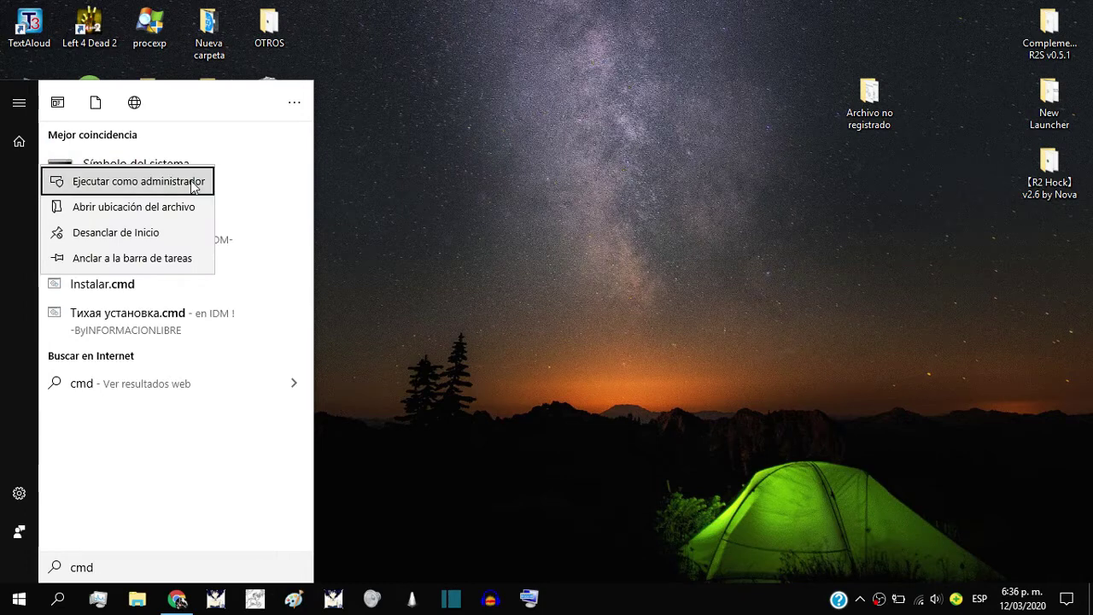
{"action": "left_click", "coordinate": [207, 178]}
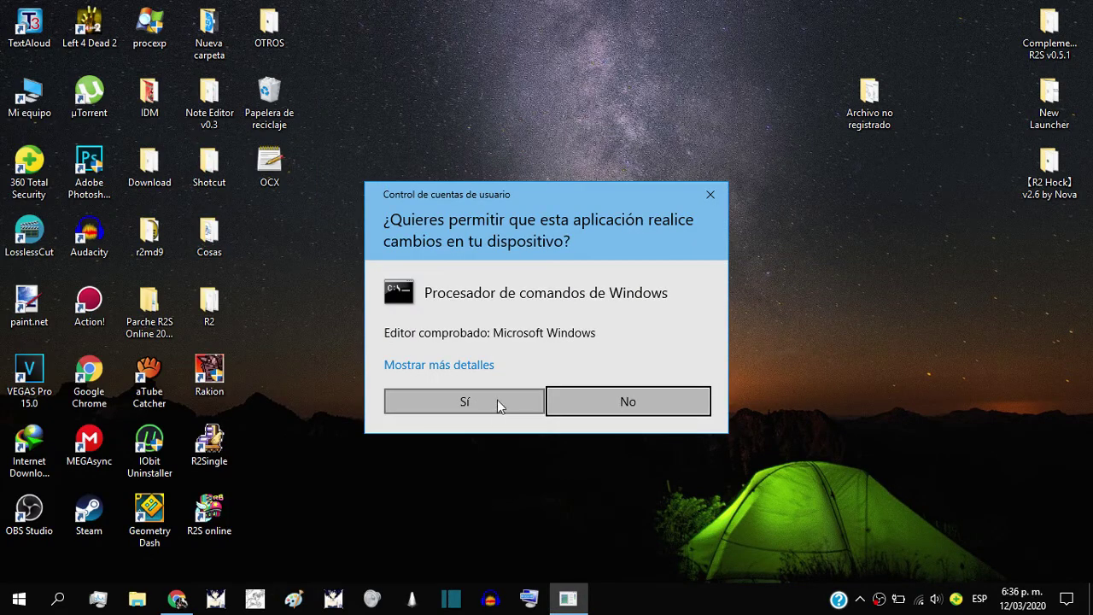
{"action": "left_click", "coordinate": [497, 400]}
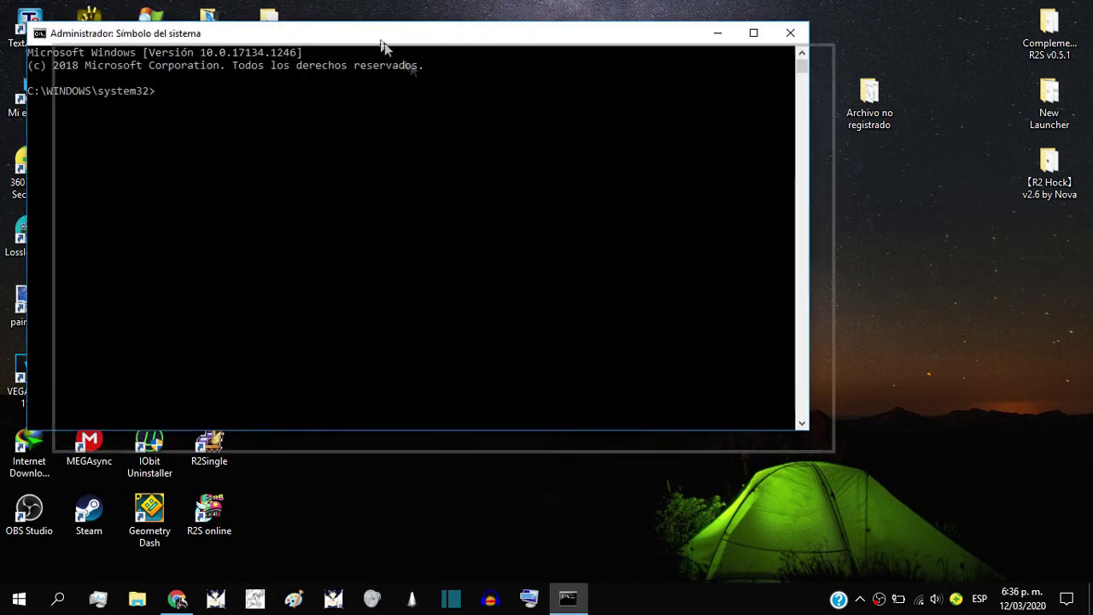
{"action": "left_click_drag", "start_coordinate": [384, 43], "coordinate": [651, 177]}
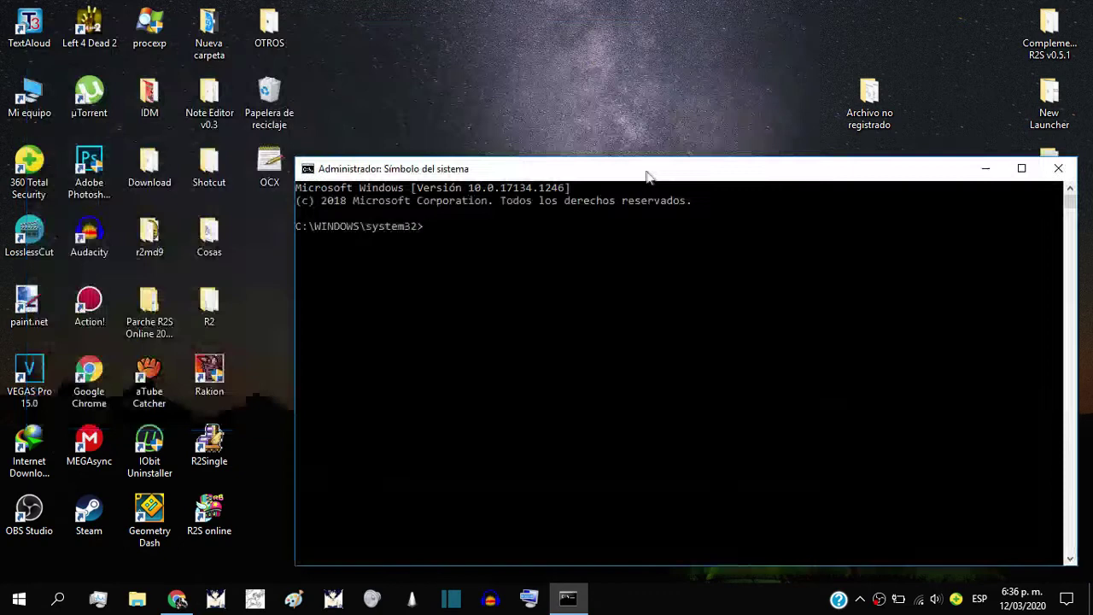
Step: Open the OCX note from the desktop and copy its 64-bit regsvr32 command for mscomctl.ocx
{"action": "double_click", "coordinate": [270, 167]}
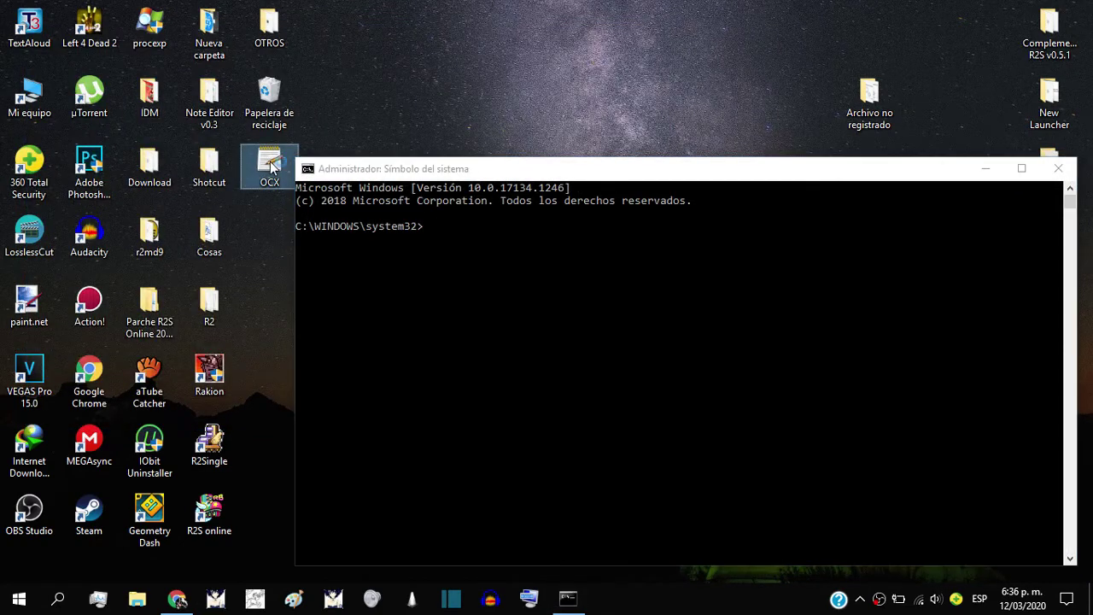
{"action": "left_click_drag", "start_coordinate": [539, 56], "coordinate": [630, 149]}
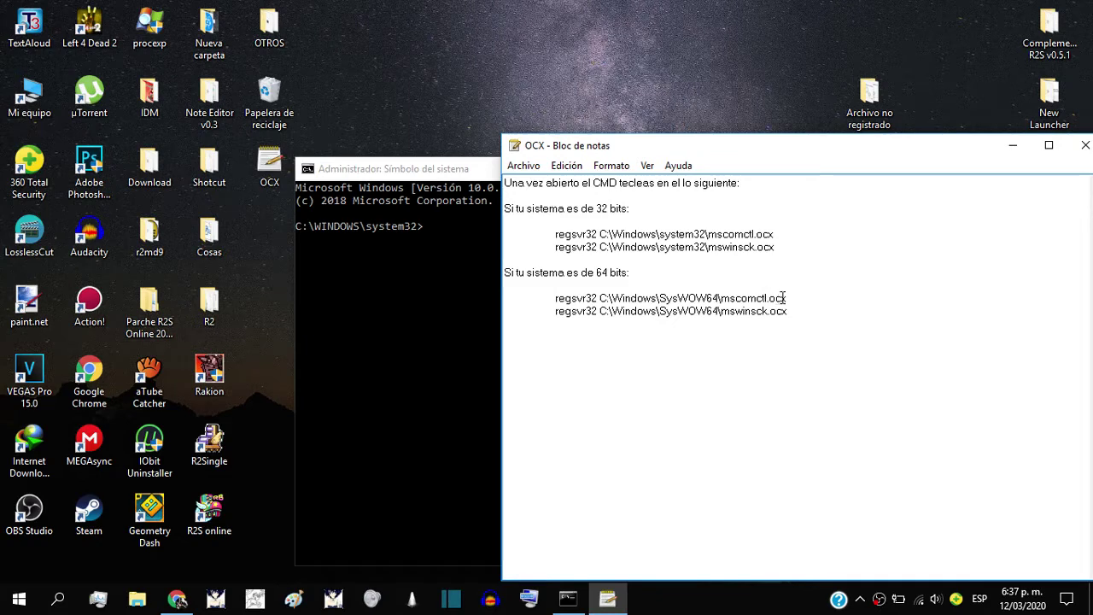
{"action": "left_click_drag", "start_coordinate": [791, 298], "coordinate": [575, 293]}
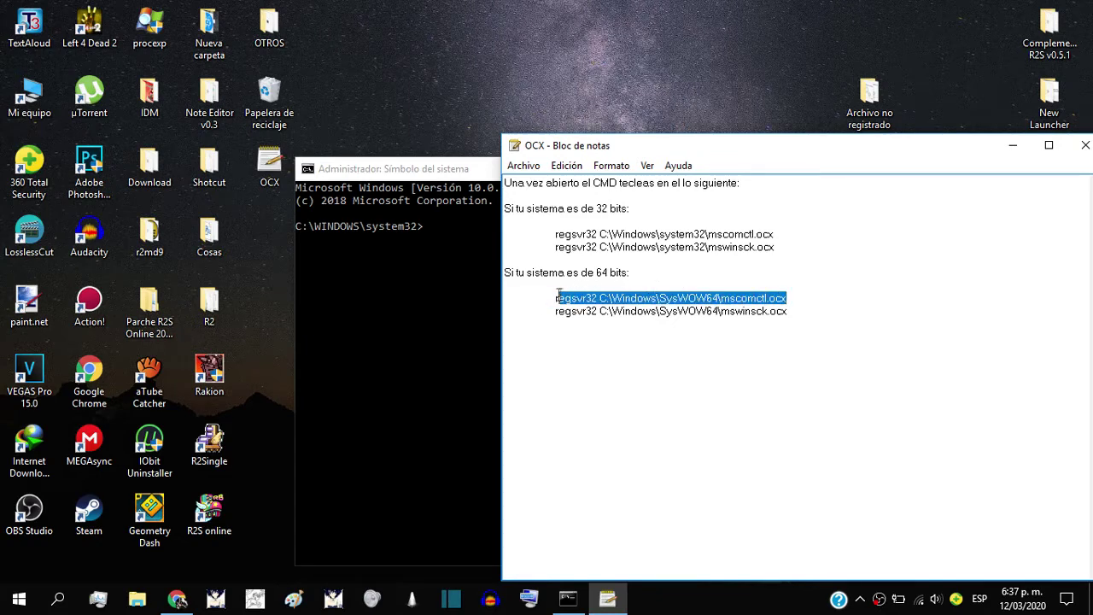
{"action": "right_click", "coordinate": [569, 298]}
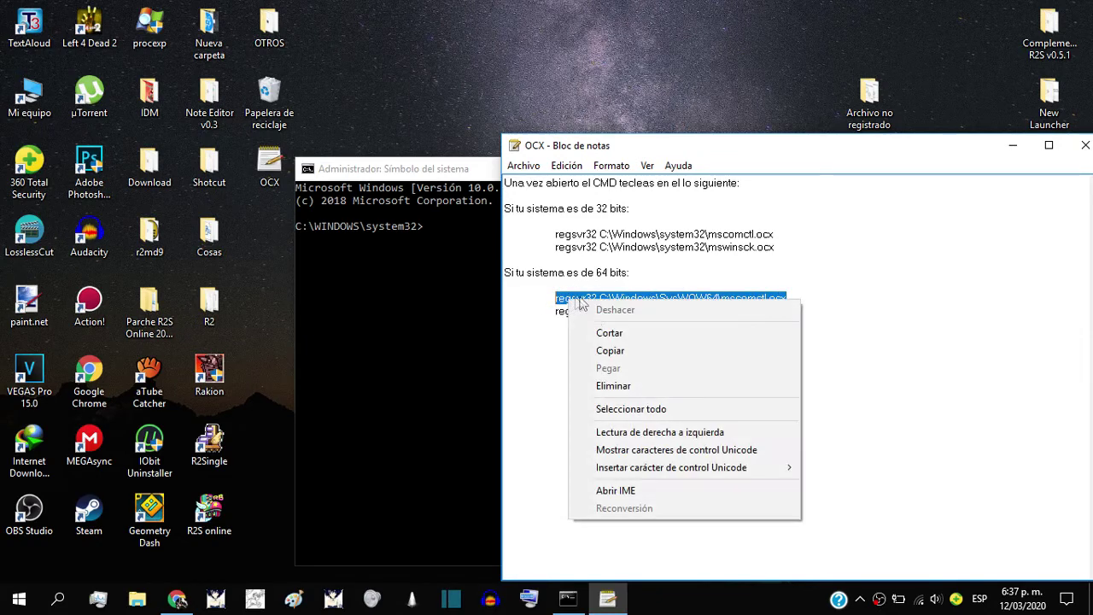
{"action": "left_click", "coordinate": [601, 347]}
{"action": "left_click", "coordinate": [679, 306]}
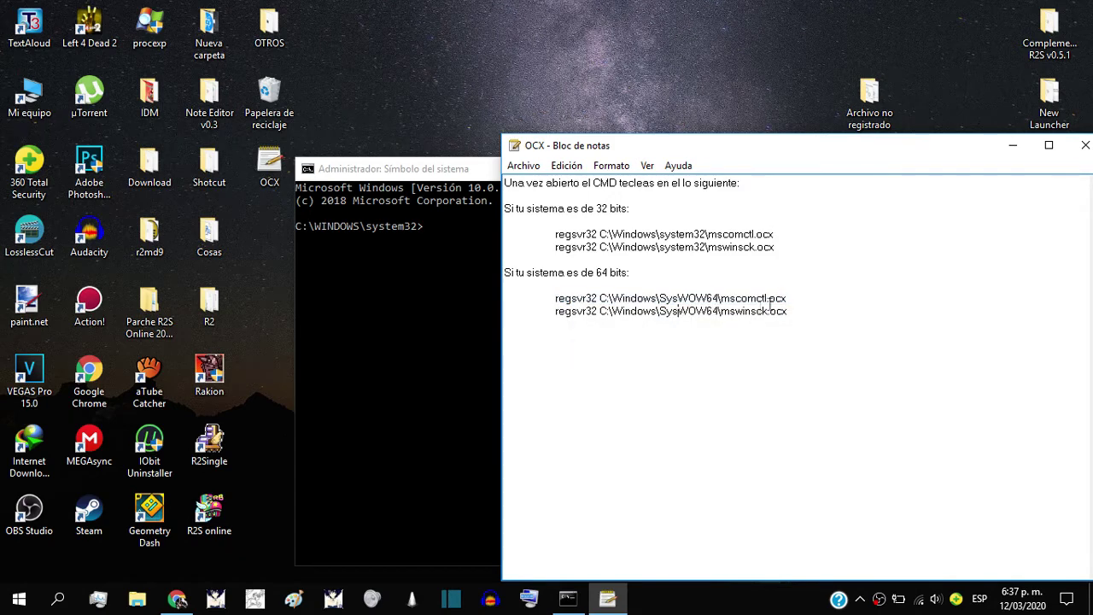
Step: Paste and run "regsvr32 C:\Windows\SysWOW64\mscomctl.ocx" in the Command Prompt and acknowledge the registration
{"action": "left_click_drag", "start_coordinate": [801, 311], "coordinate": [774, 299]}
{"action": "left_click", "coordinate": [707, 311]}
{"action": "left_click", "coordinate": [464, 232]}
{"action": "right_click", "coordinate": [468, 224]}
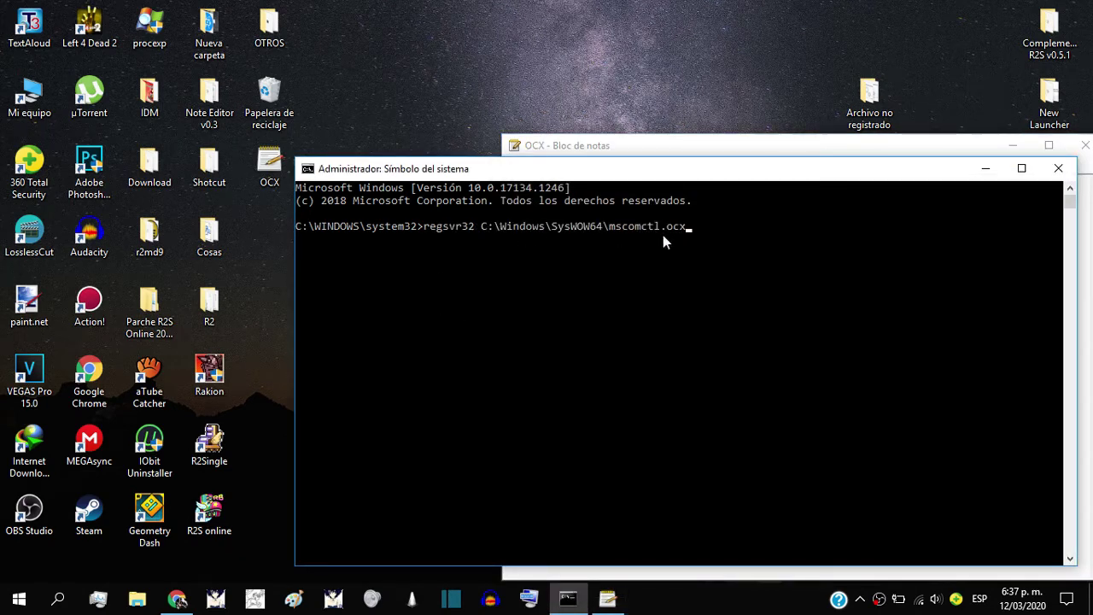
{"action": "key", "text": "Return"}
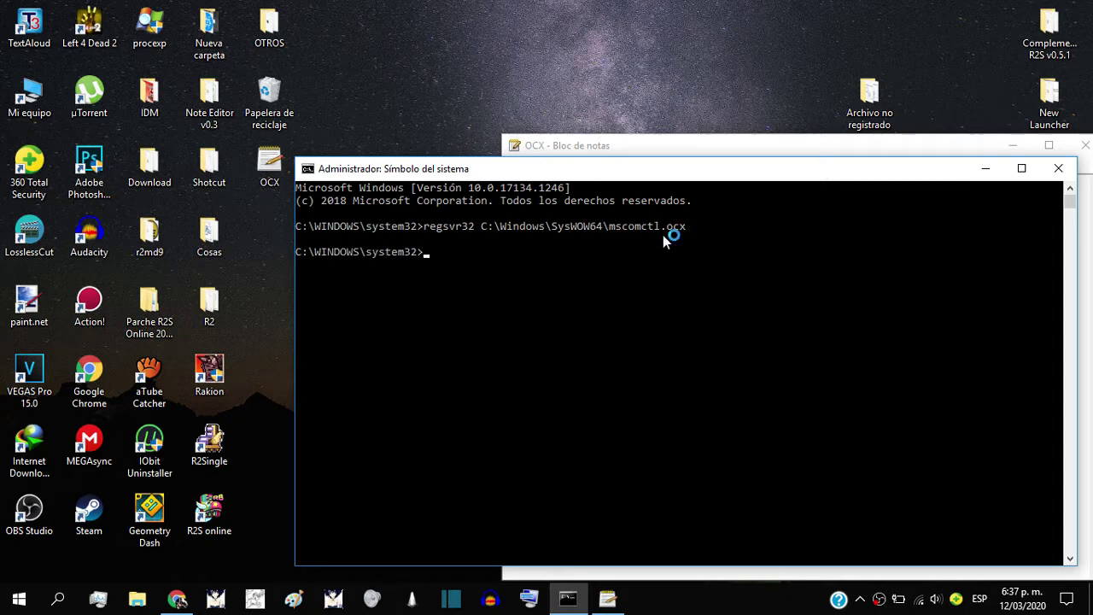
{"action": "left_click", "coordinate": [639, 359]}
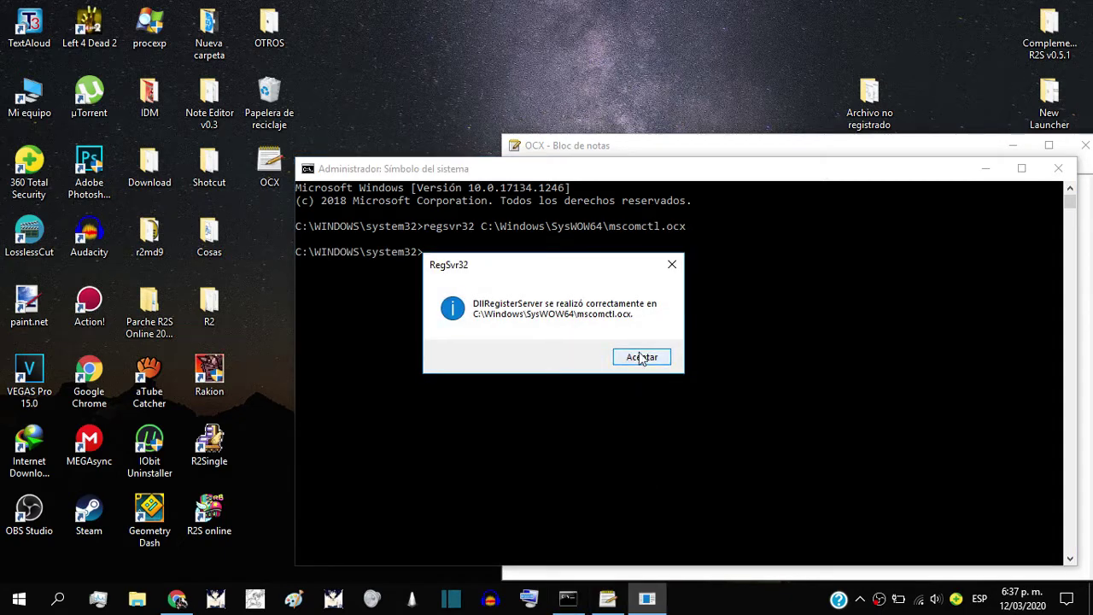
Step: Copy the 64-bit regsvr32 command for mswinsck.ocx from the OCX note
{"action": "left_click", "coordinate": [623, 150]}
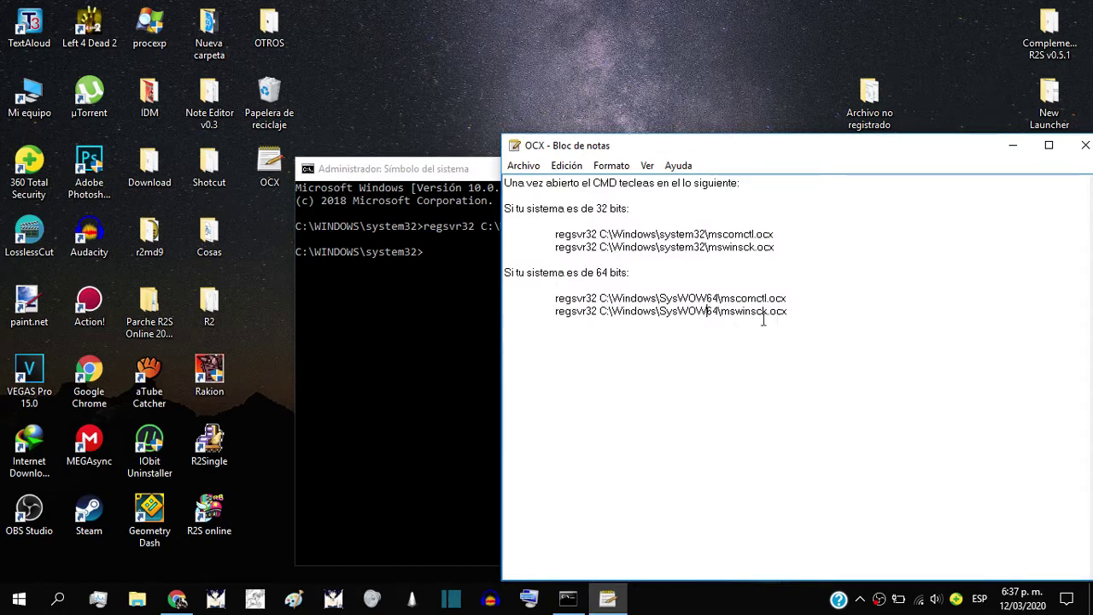
{"action": "left_click_drag", "start_coordinate": [795, 314], "coordinate": [571, 313]}
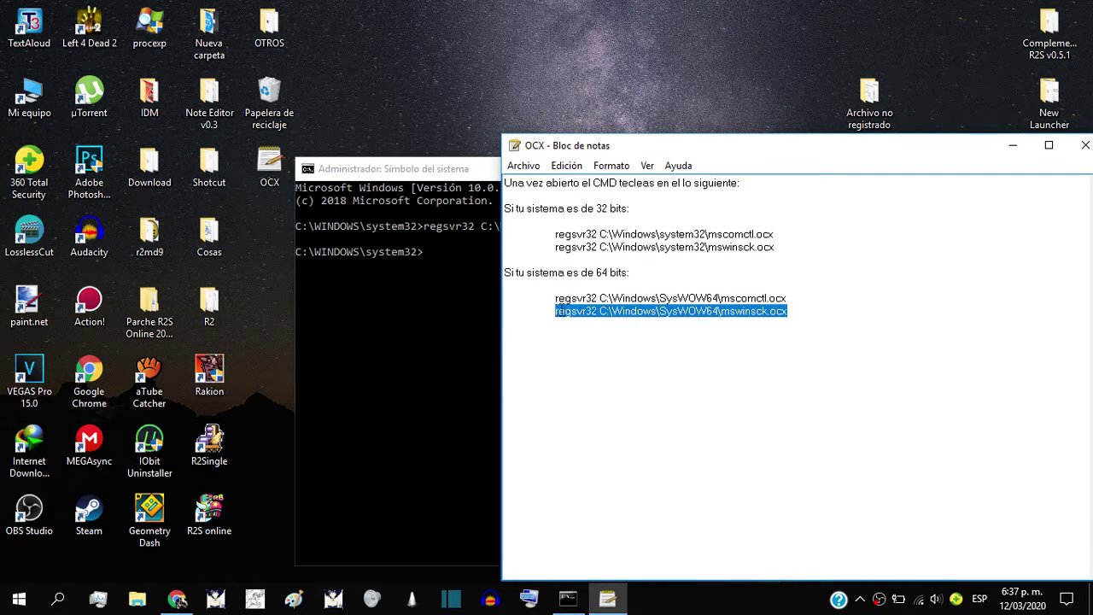
{"action": "right_click", "coordinate": [560, 311]}
{"action": "left_click", "coordinate": [603, 360]}
Step: Paste and run "regsvr32 C:\Windows\SysWOW64\mswinsck.ocx" in the Command Prompt and acknowledge the registration
{"action": "left_click", "coordinate": [482, 268]}
{"action": "right_click", "coordinate": [482, 268]}
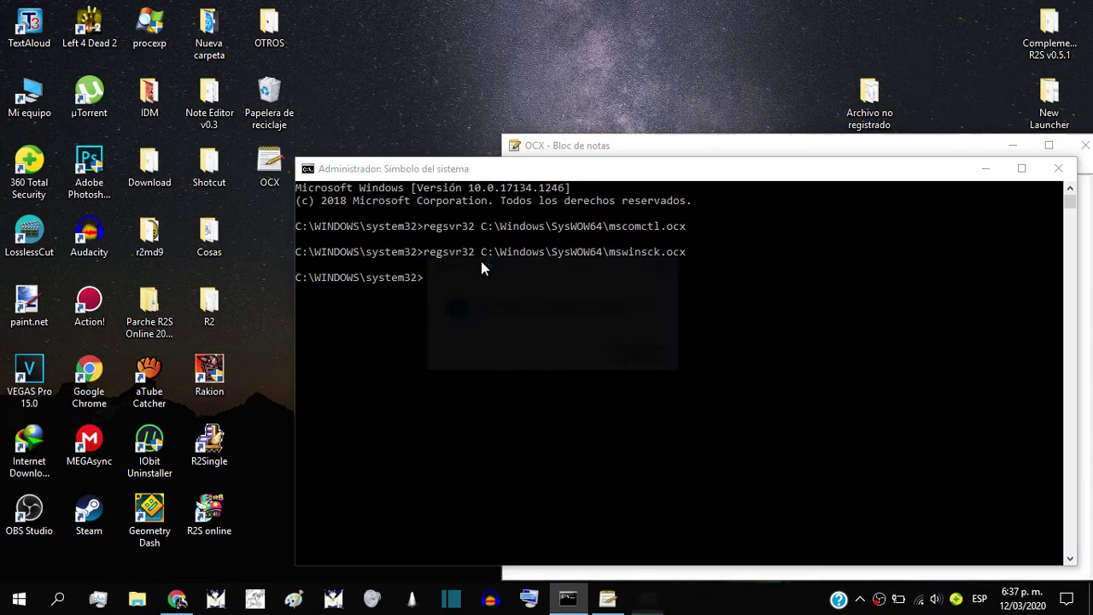
{"action": "left_click", "coordinate": [641, 359]}
Step: Close the administrator Command Prompt and the OCX note
{"action": "left_click_drag", "start_coordinate": [833, 180], "coordinate": [759, 185]}
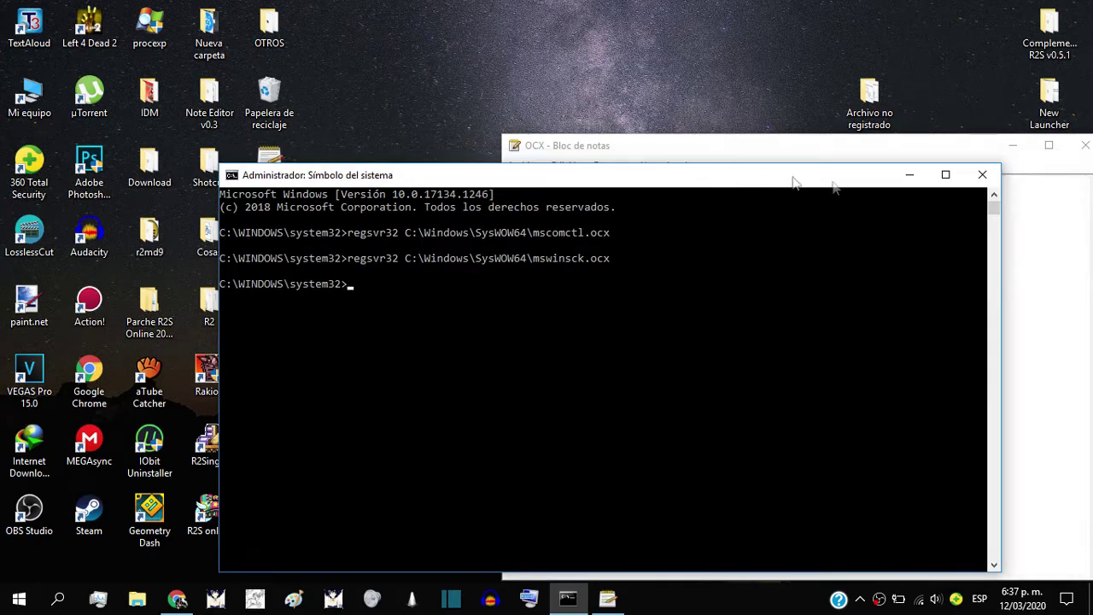
{"action": "left_click", "coordinate": [983, 177]}
{"action": "left_click_drag", "start_coordinate": [848, 147], "coordinate": [754, 142]}
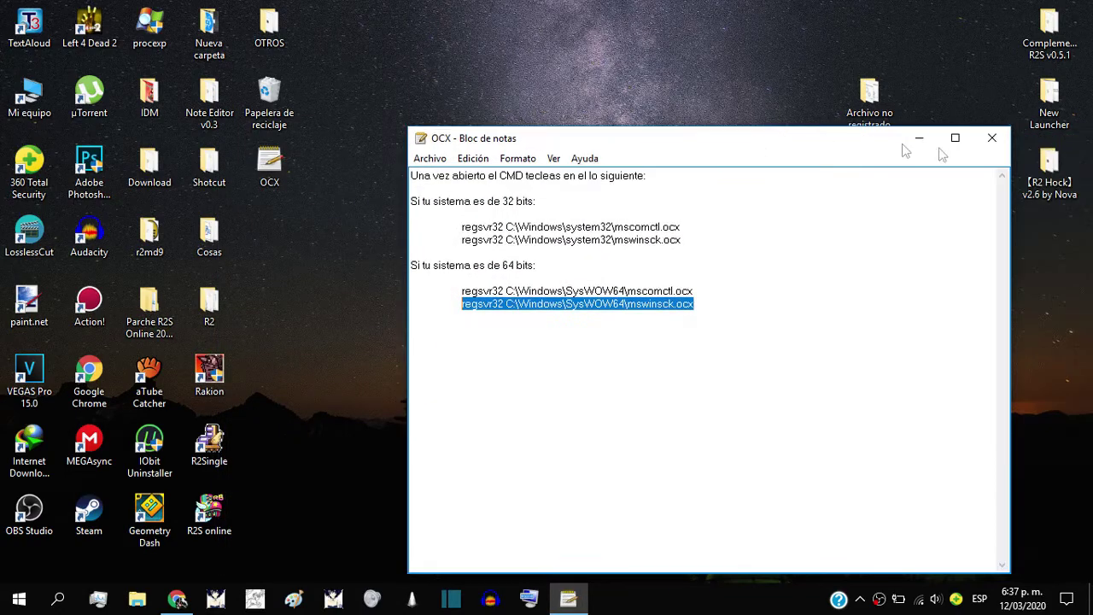
{"action": "left_click", "coordinate": [1001, 145]}
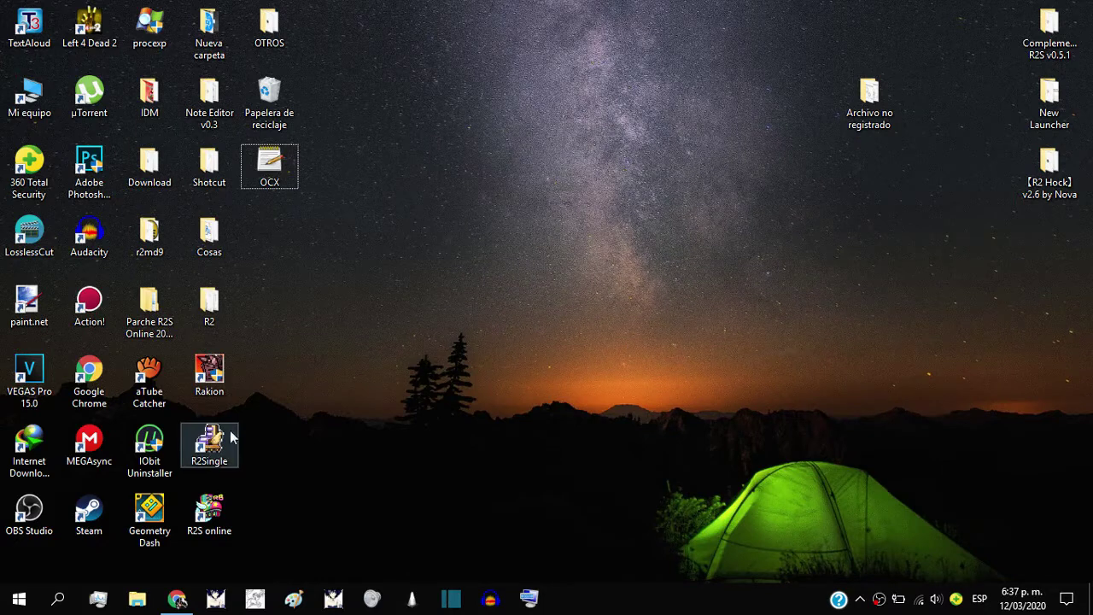
Step: Open the R2Single launcher from the desktop and start the game with its existing settings
{"action": "left_click", "coordinate": [227, 442]}
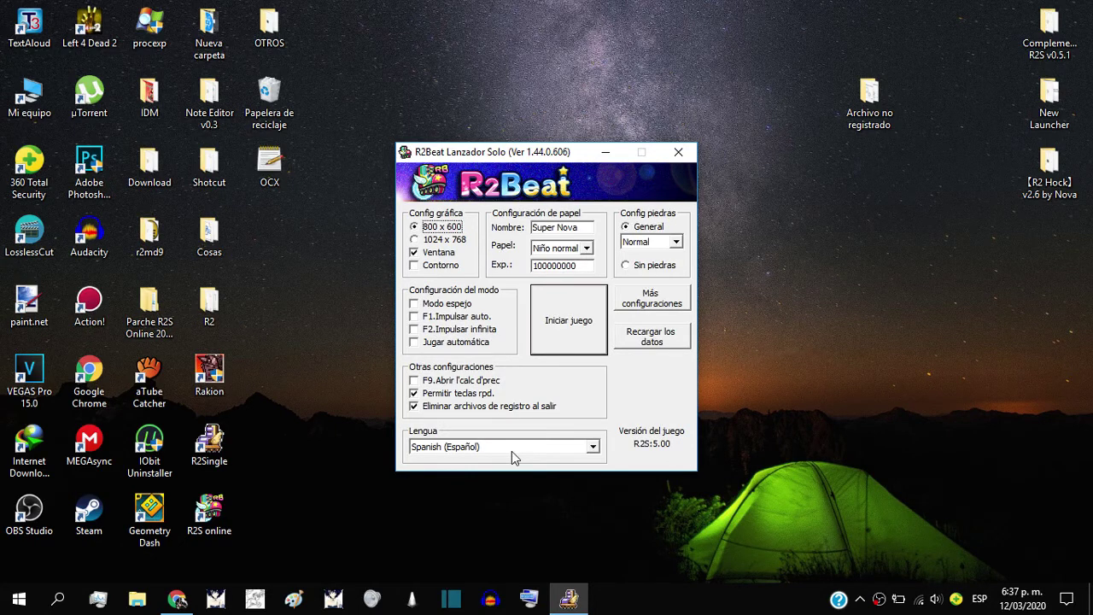
{"action": "left_click", "coordinate": [579, 330]}
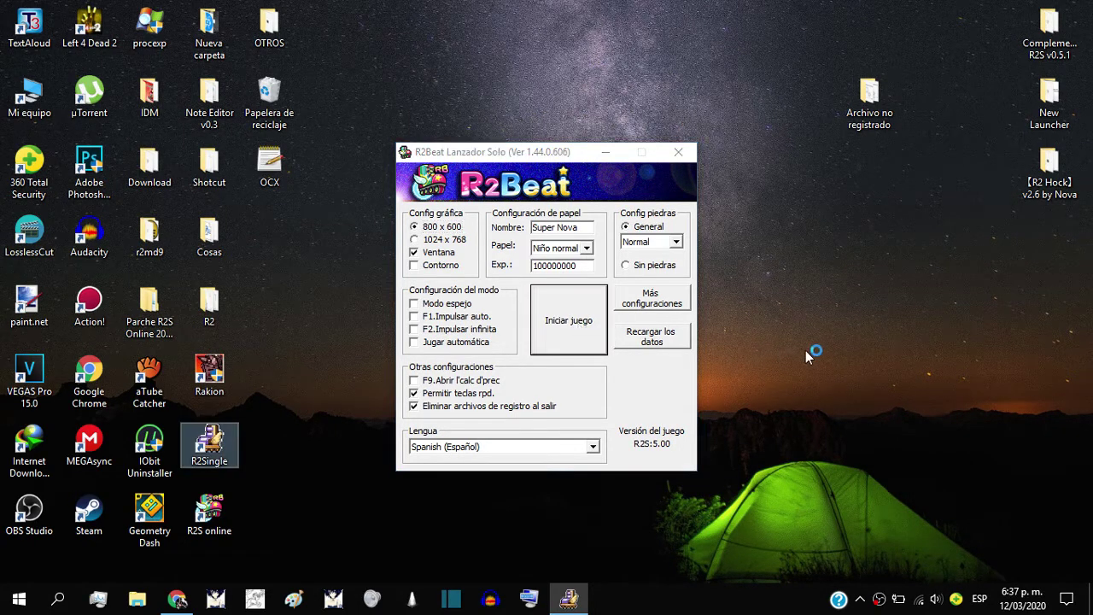
Step: Review the files in the "Archivo no registrado" folder and the archive's MediaFire download page in Chrome, closing each after viewing
{"action": "double_click", "coordinate": [864, 101]}
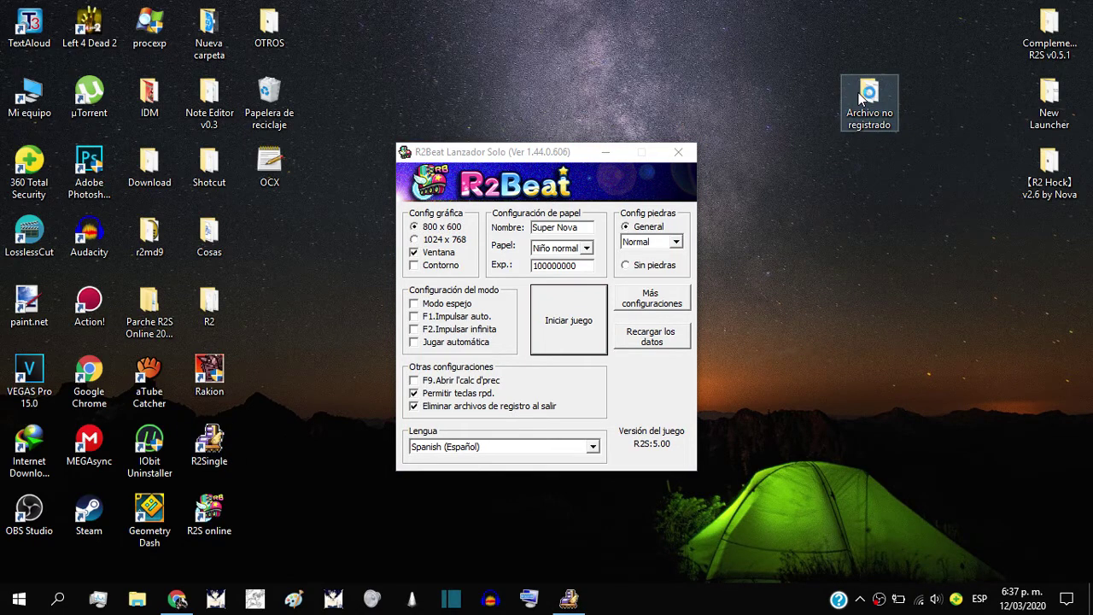
{"action": "left_click_drag", "start_coordinate": [538, 376], "coordinate": [690, 185]}
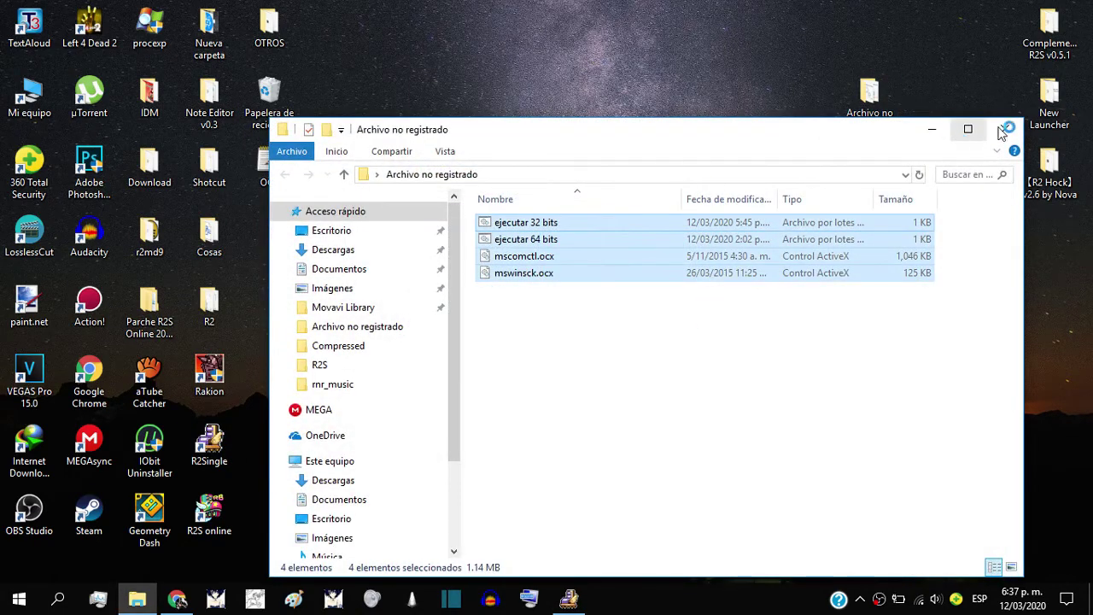
{"action": "left_click", "coordinate": [1004, 129]}
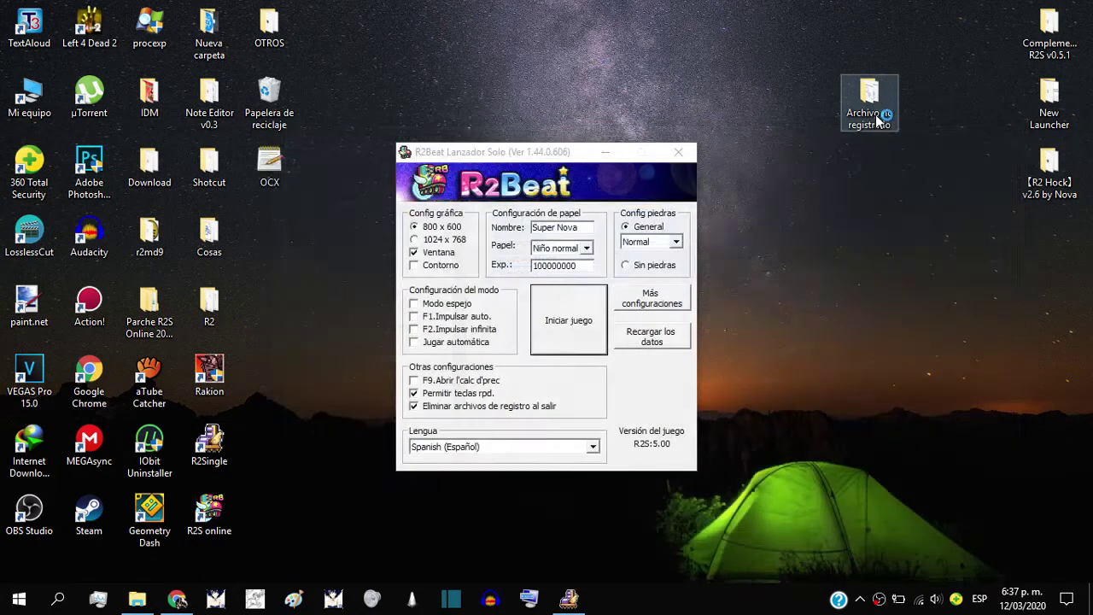
{"action": "left_click", "coordinate": [177, 598]}
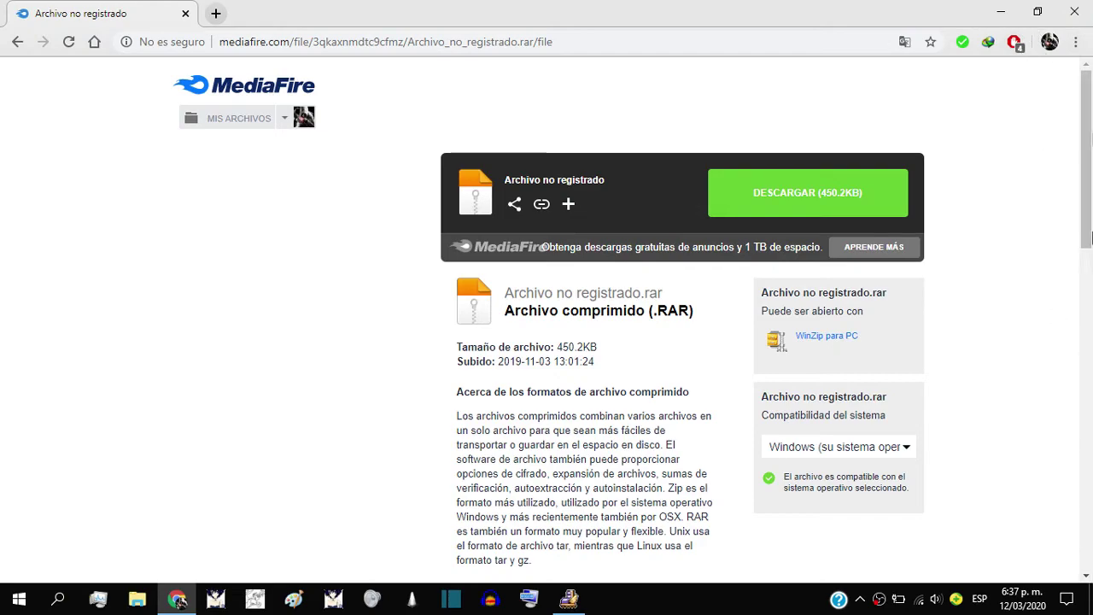
{"action": "left_click", "coordinate": [1075, 12]}
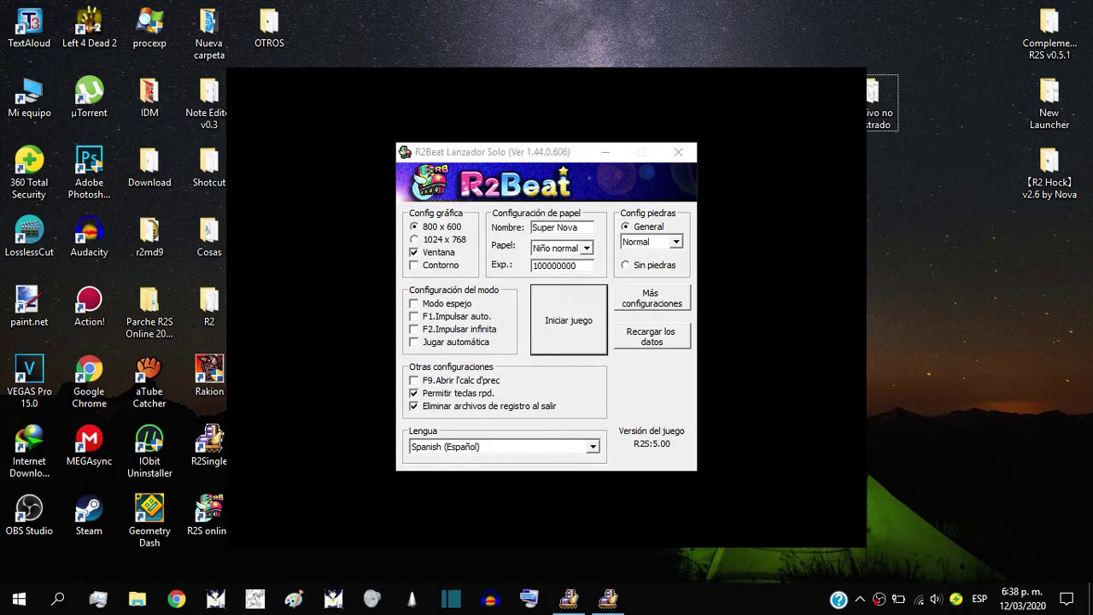
Step: Bring the R2Beat game window to the front and continue past the title intro
{"action": "mouse_move", "coordinate": [611, 603]}
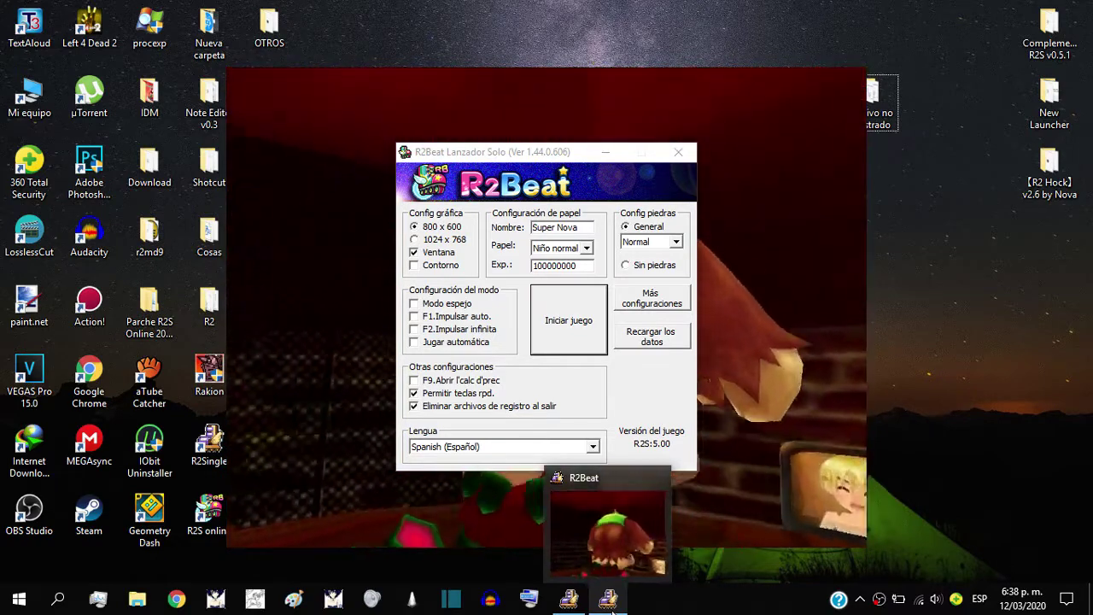
{"action": "left_click", "coordinate": [611, 603]}
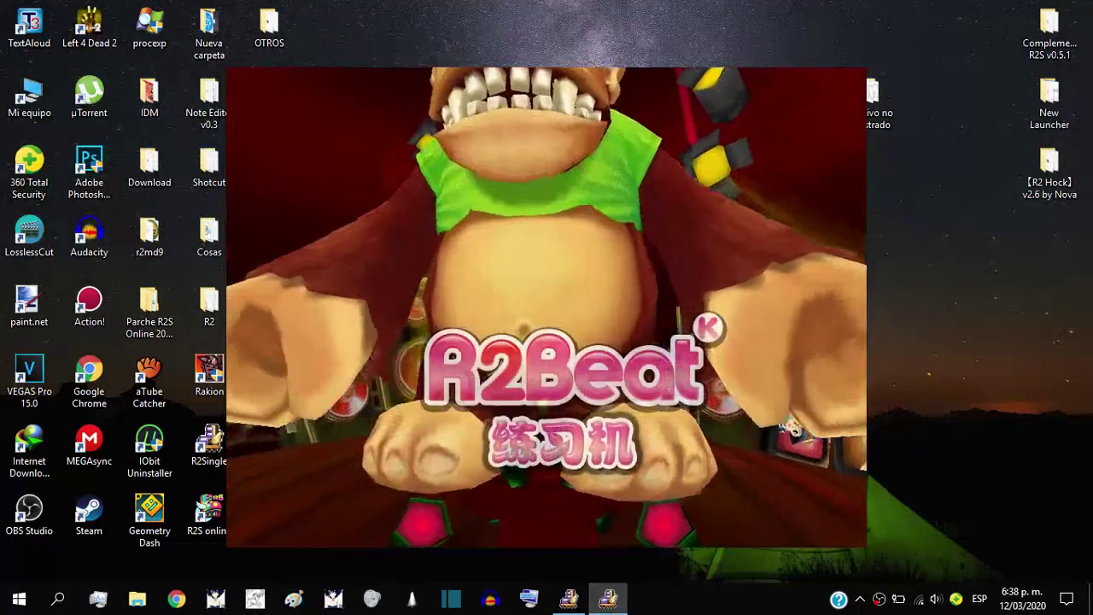
{"action": "left_click", "coordinate": [631, 457]}
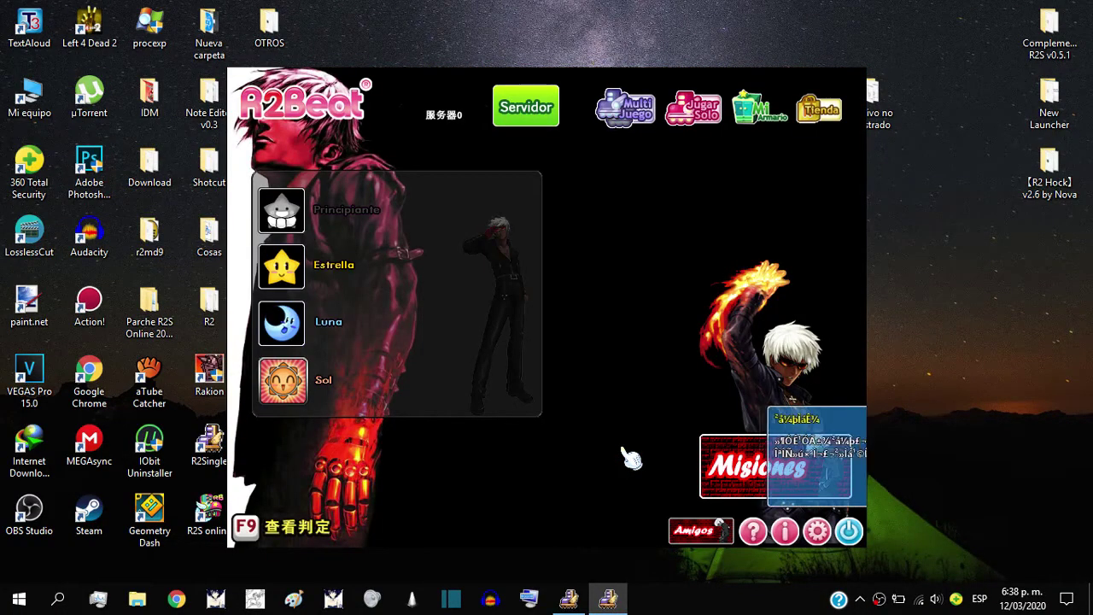